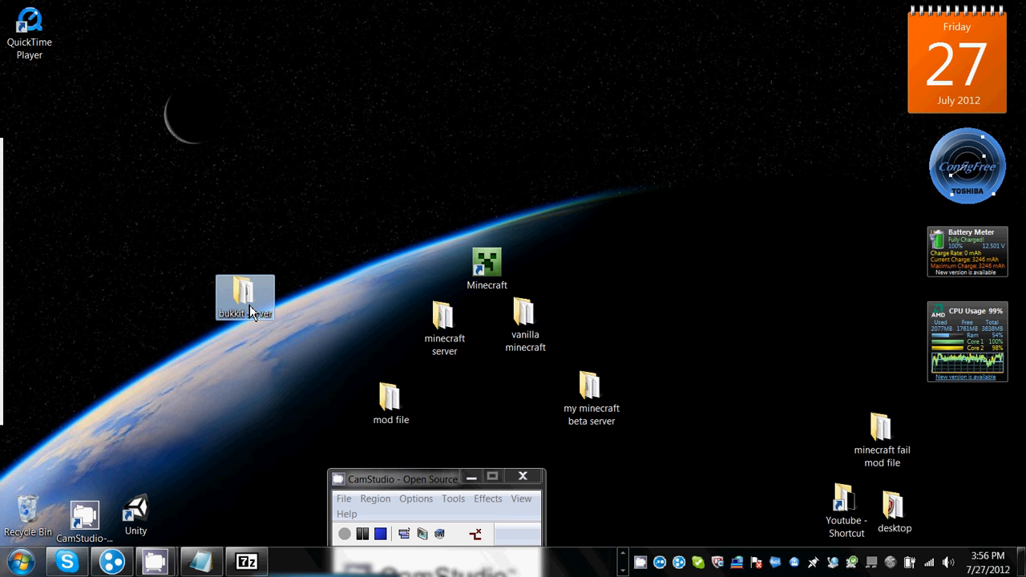
# Look inside the plugins folder of the desktop's bukkit server folder and close the folder window.
pyautogui.doubleClick(250, 306)
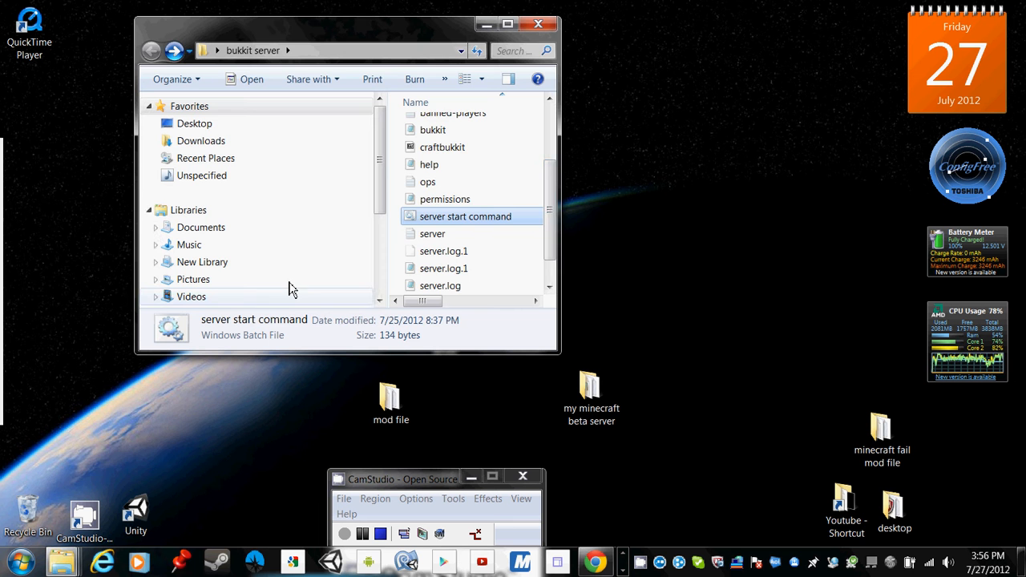
pyautogui.moveTo(550, 230); pyautogui.dragTo(563, 155)
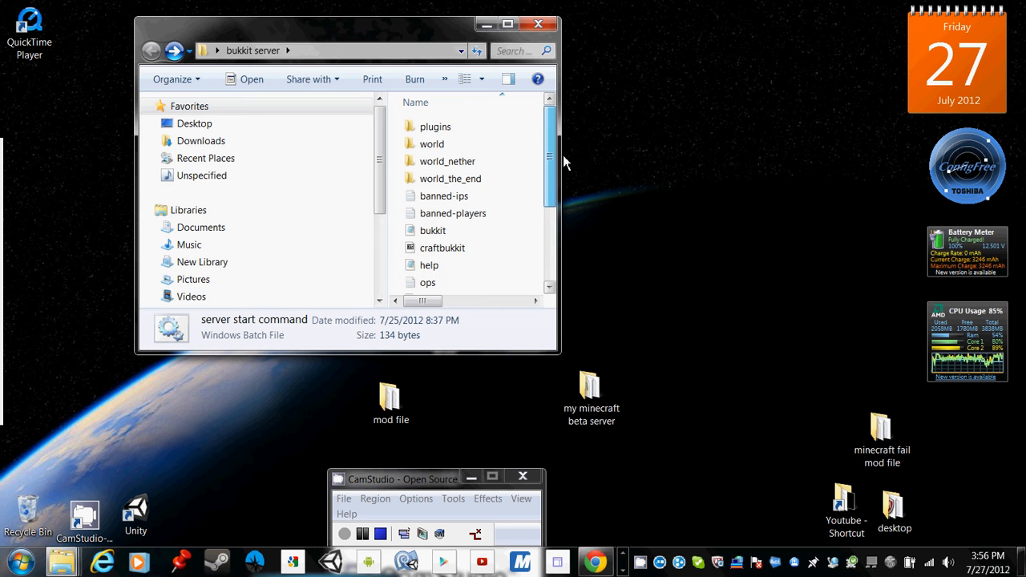
pyautogui.doubleClick(463, 129)
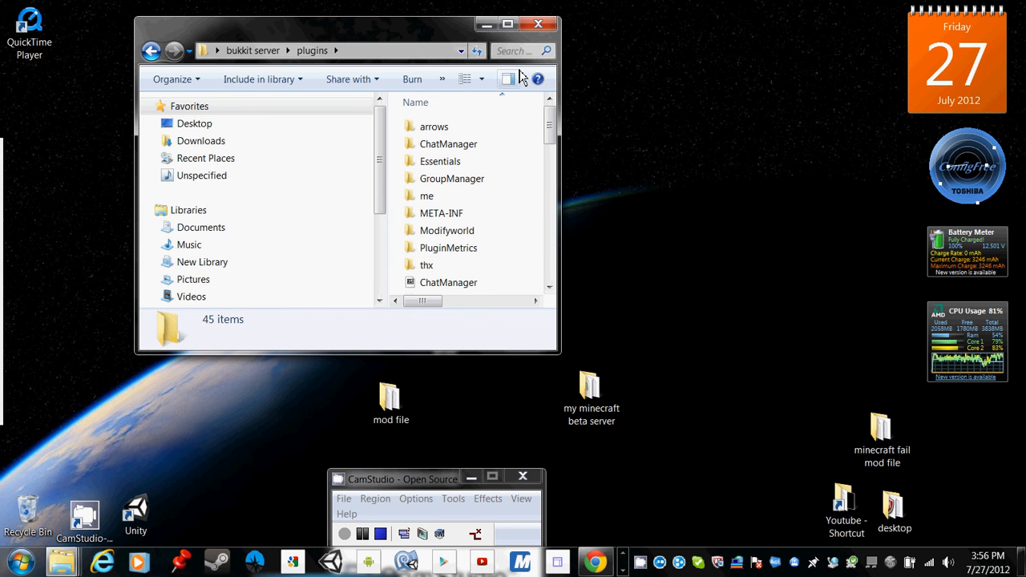
pyautogui.click(536, 26)
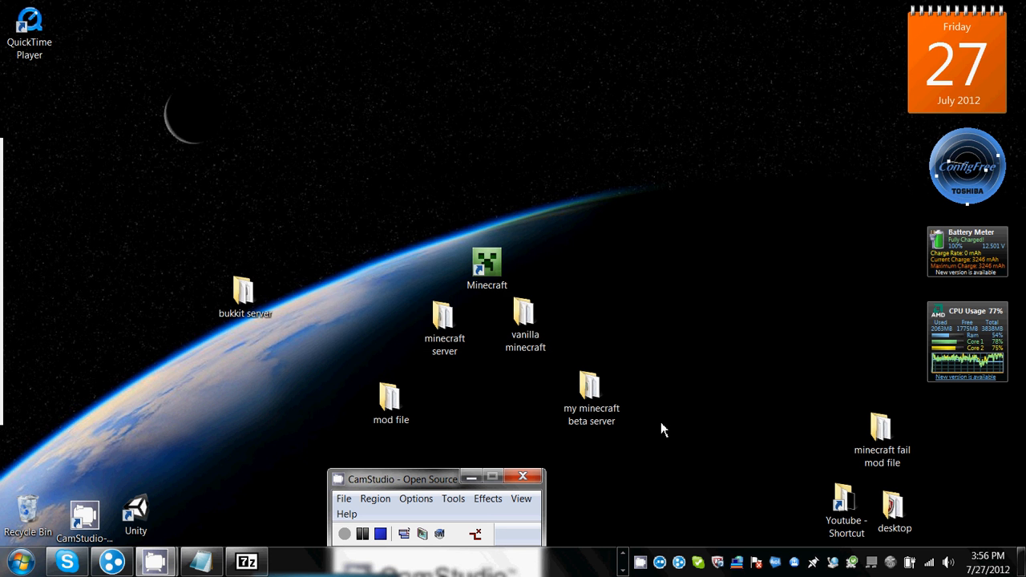
# Switch to the Chrome browser and open Google in a new tab.
pyautogui.click(627, 556)
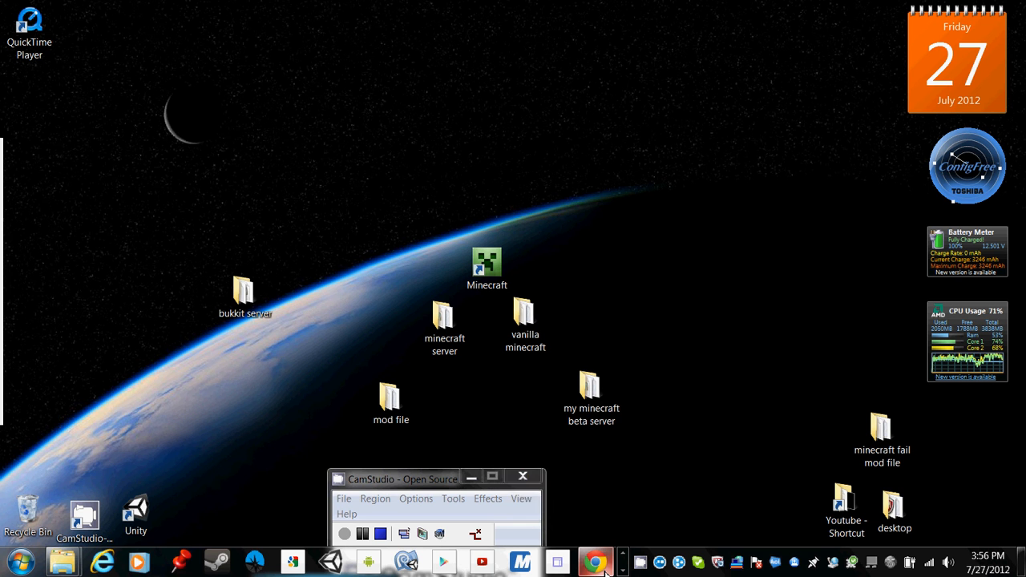
pyautogui.click(603, 504)
pyautogui.click(185, 9)
pyautogui.click(953, 8)
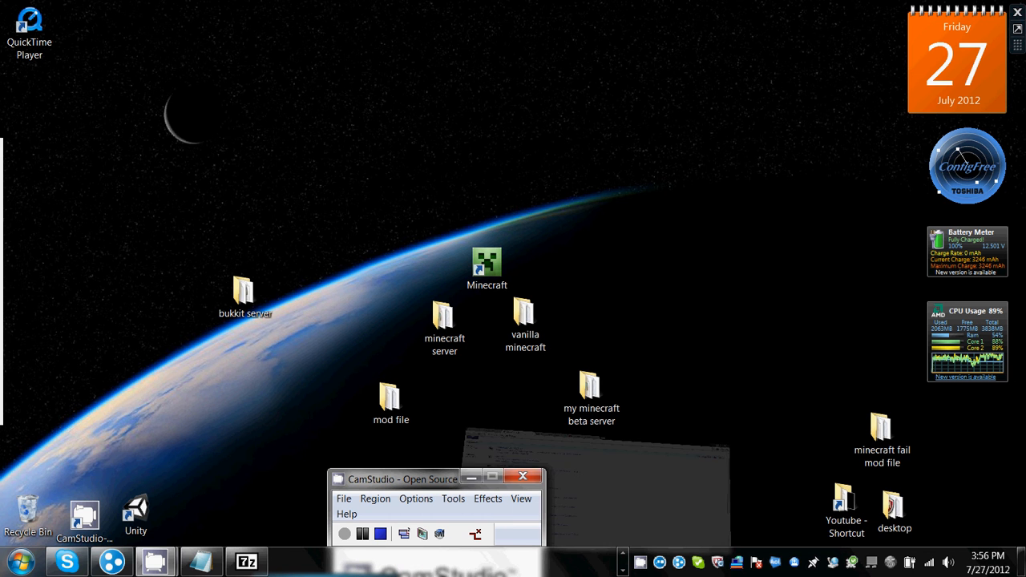
pyautogui.click(623, 553)
pyautogui.rightClick(102, 561)
pyautogui.click(188, 249)
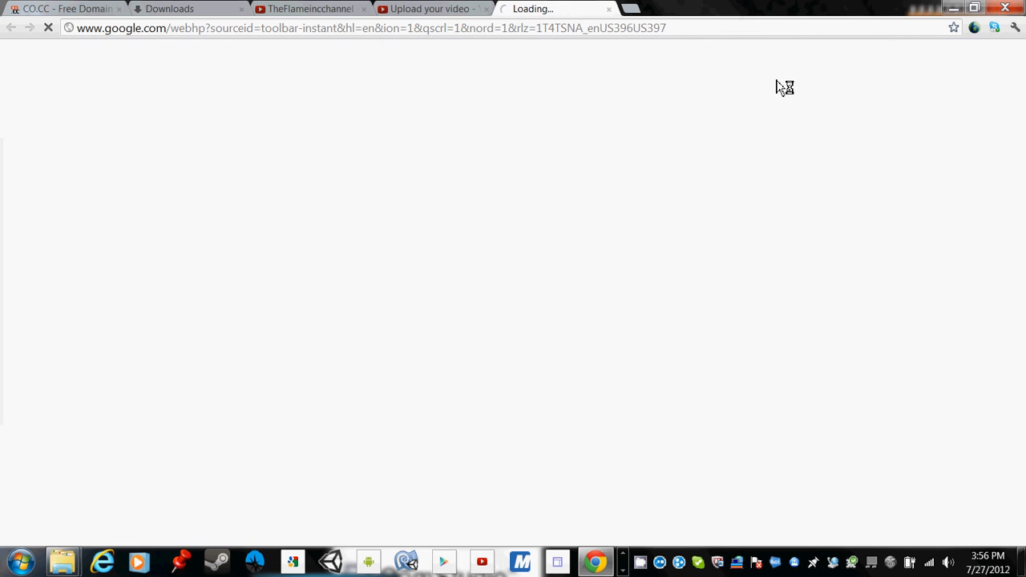
# Replace the page address with the suggested bukkit.org/plugins and load it.
pyautogui.click(719, 33)
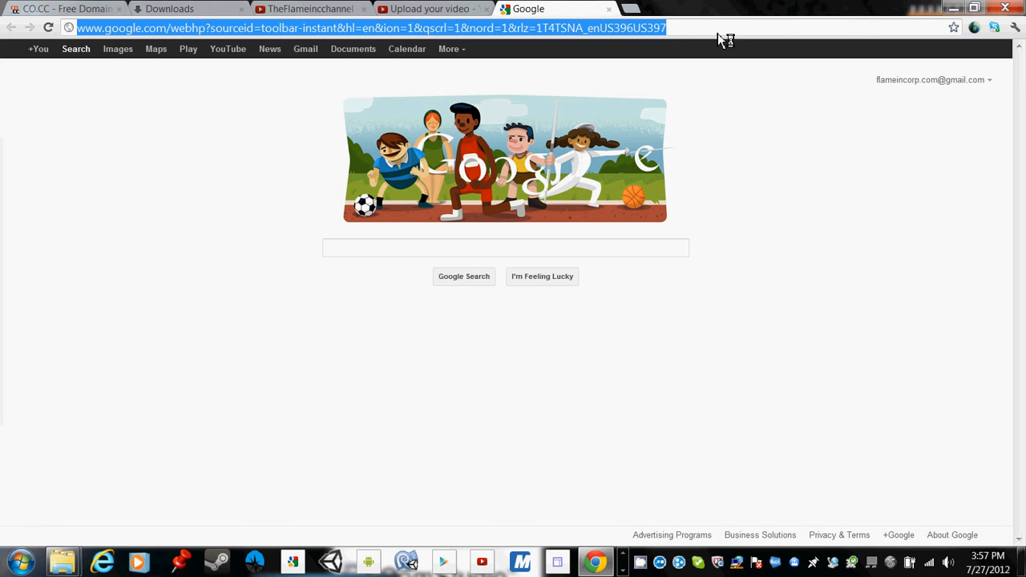
pyautogui.press('BackSpace')
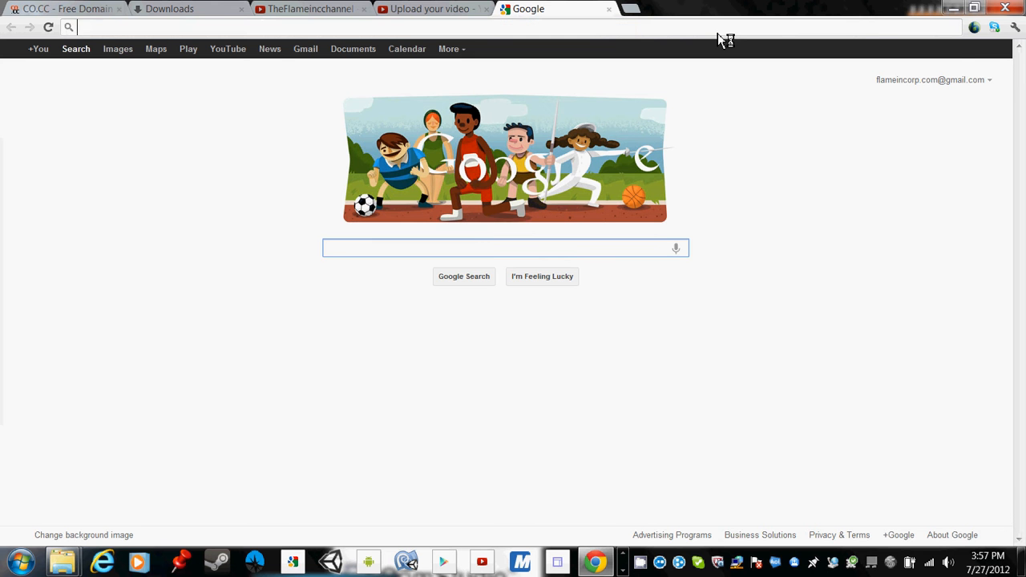
pyautogui.write('bu')
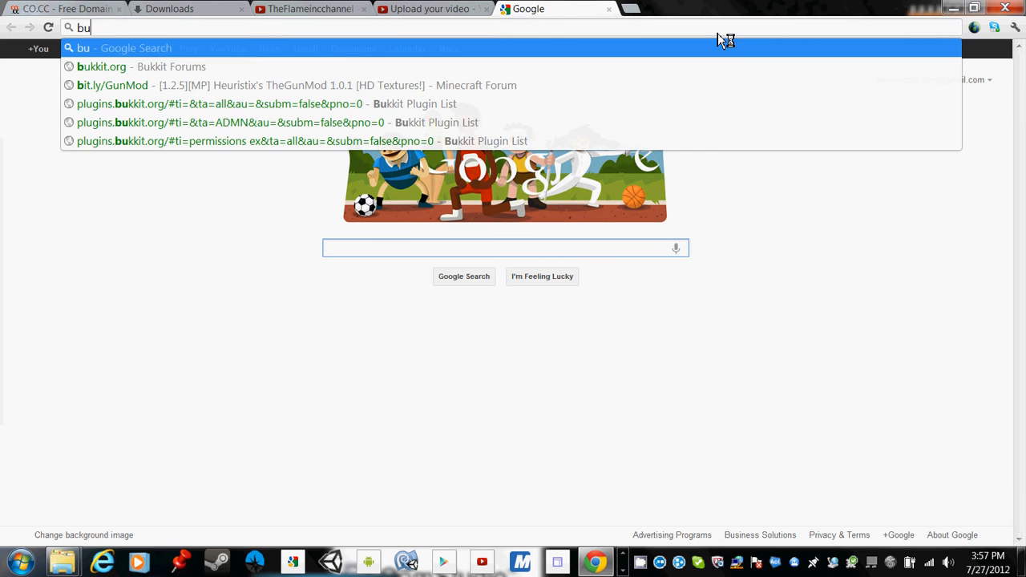
pyautogui.write('kkit')
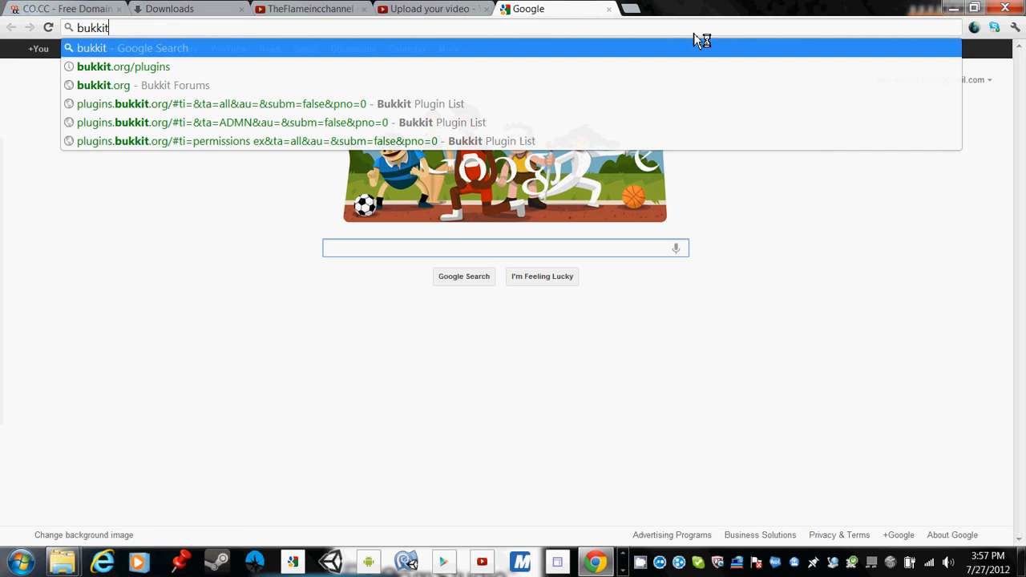
pyautogui.press('Down')
pyautogui.press('Return')
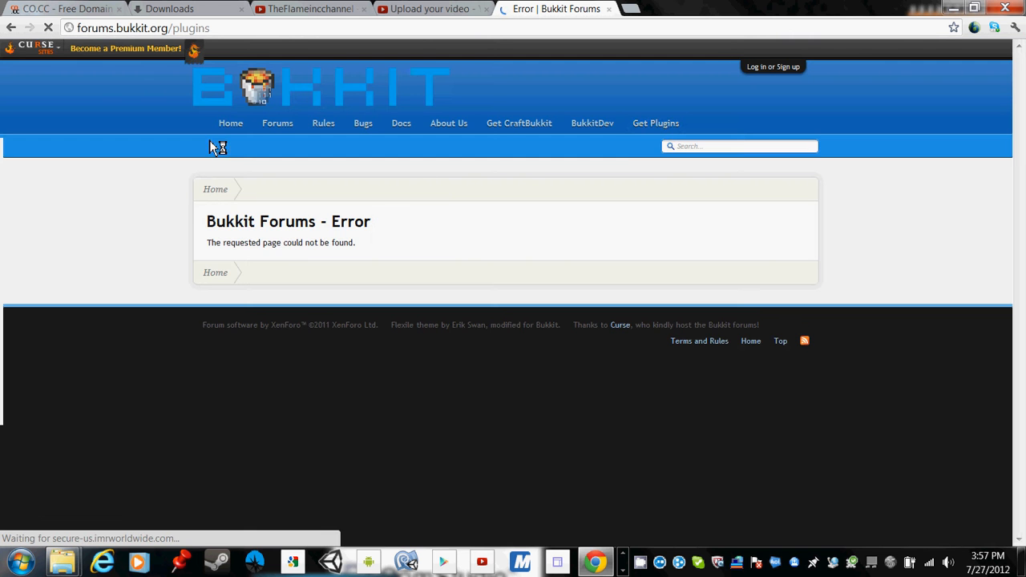
# Open the Bukkit plugin list and search its titles for "essentials".
pyautogui.click(657, 125)
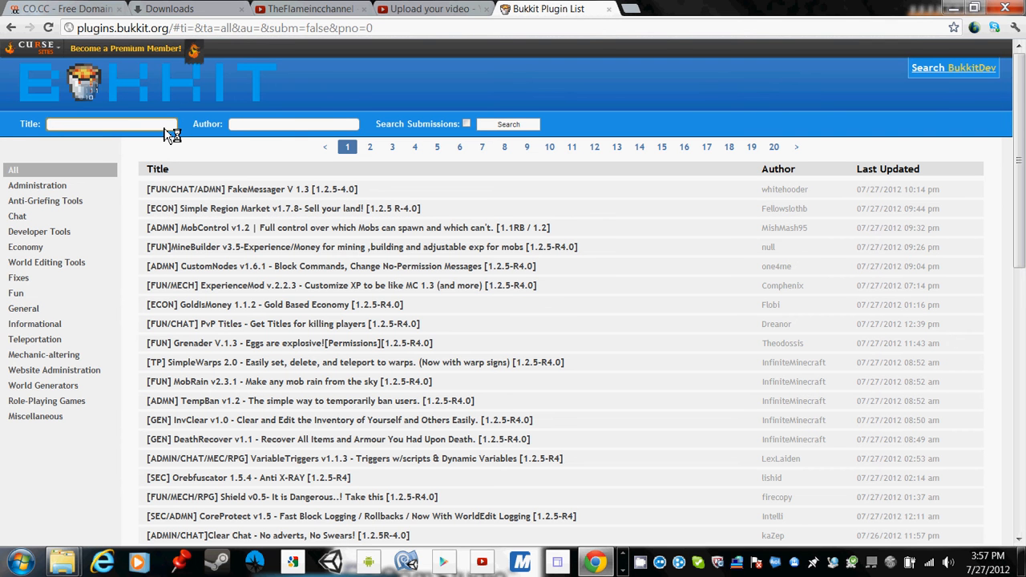
pyautogui.write('essentials')
pyautogui.press('Return')
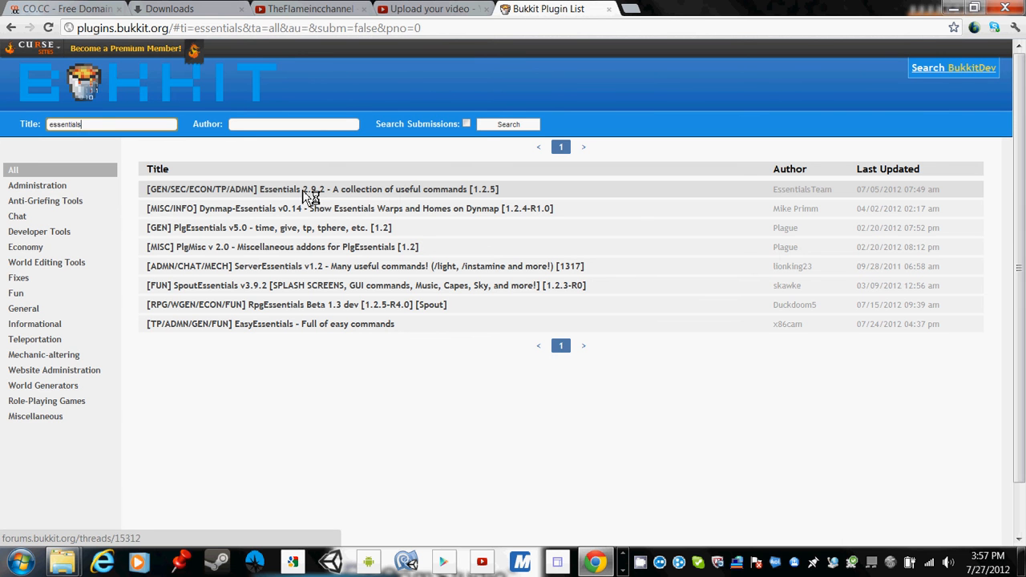
# Open the Essentials 2.9.2 thread and examine its download links, supported CraftBukkit versions and version notes.
pyautogui.click(393, 195)
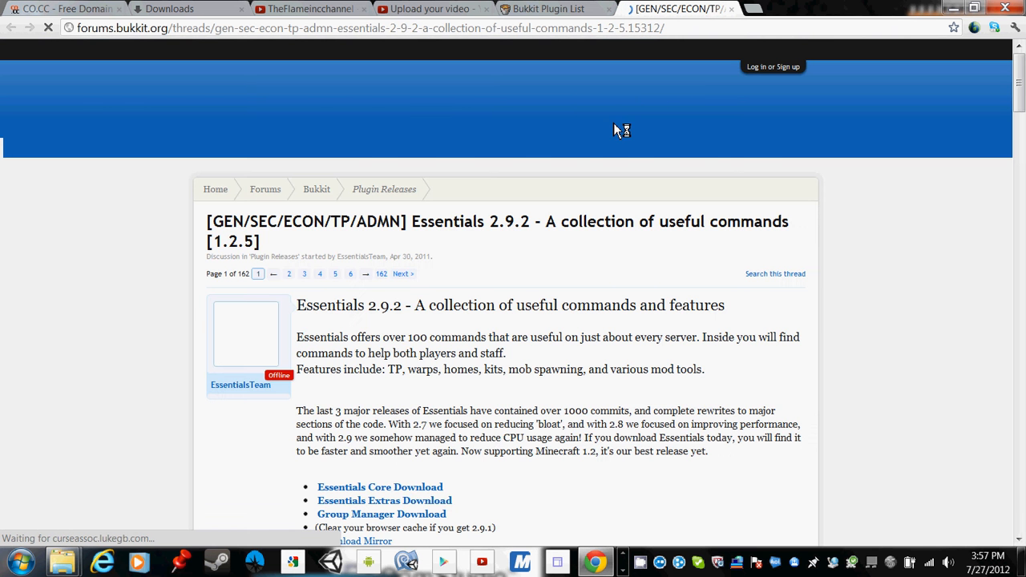
pyautogui.scroll(-2, 592, 138)
pyautogui.scroll(-4, 591, 138)
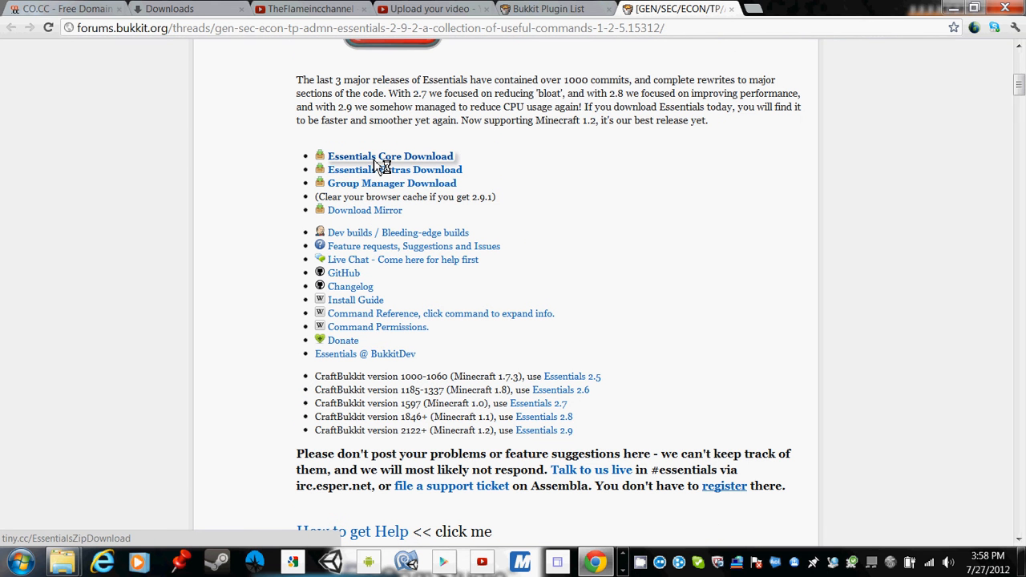
pyautogui.scroll(2, 673, 191)
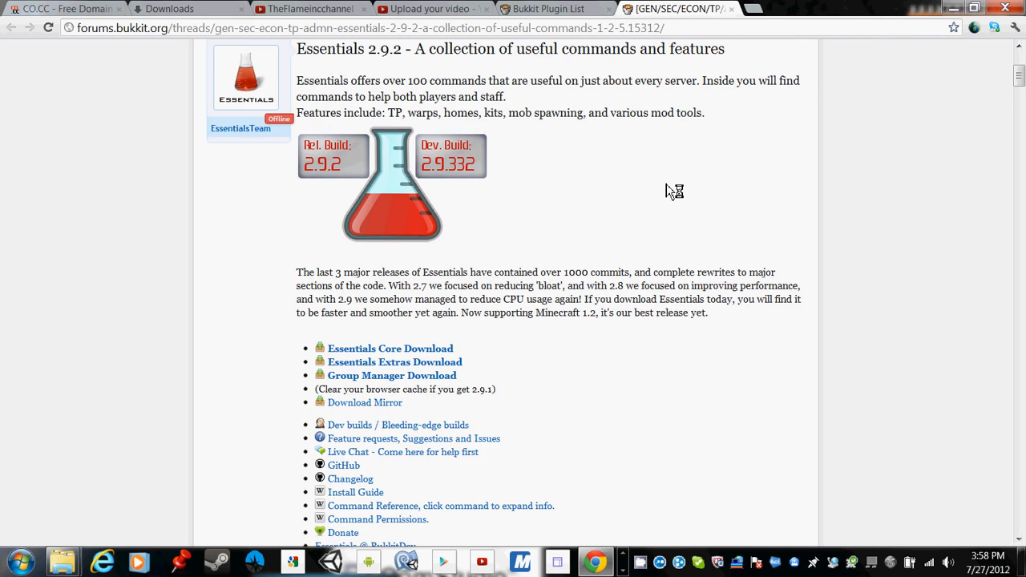
pyautogui.scroll(-5, 667, 183)
pyautogui.scroll(-8, 672, 189)
pyautogui.scroll(7, 672, 189)
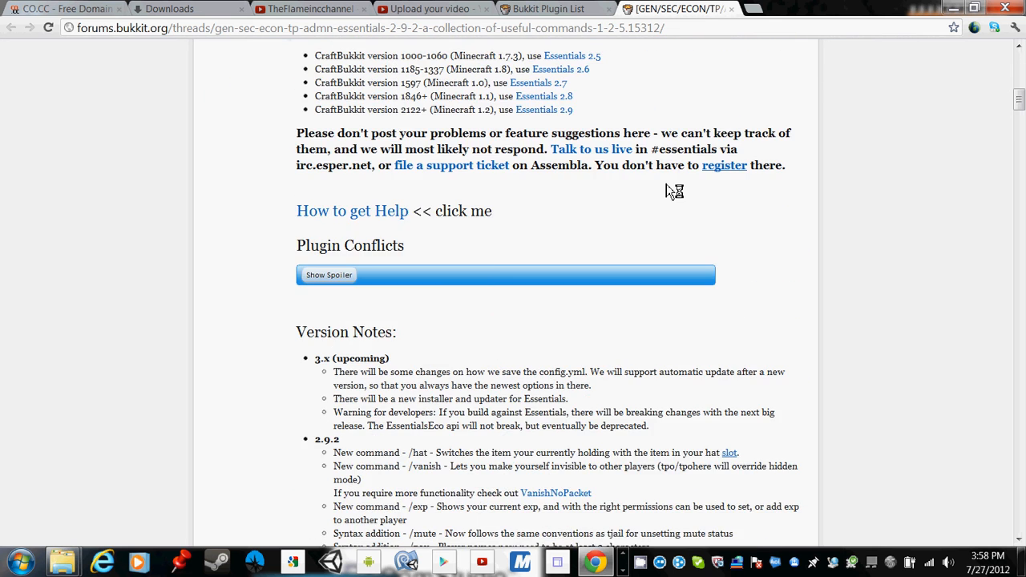
pyautogui.scroll(3, 673, 191)
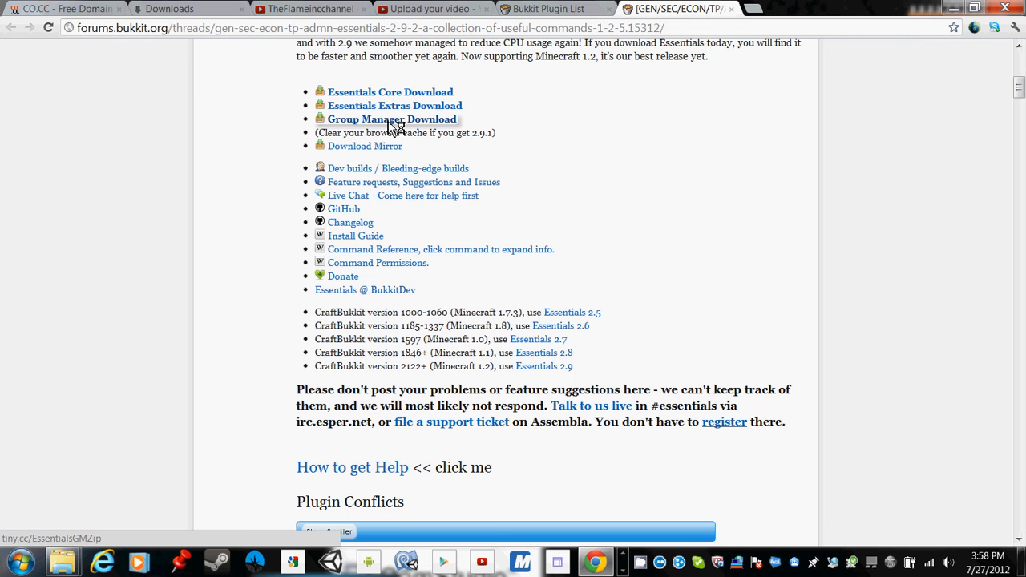
pyautogui.scroll(4, 608, 149)
pyautogui.scroll(3, 608, 148)
# Copy the web address of the Essentials 2.9.2 forum thread.
pyautogui.click(731, 31)
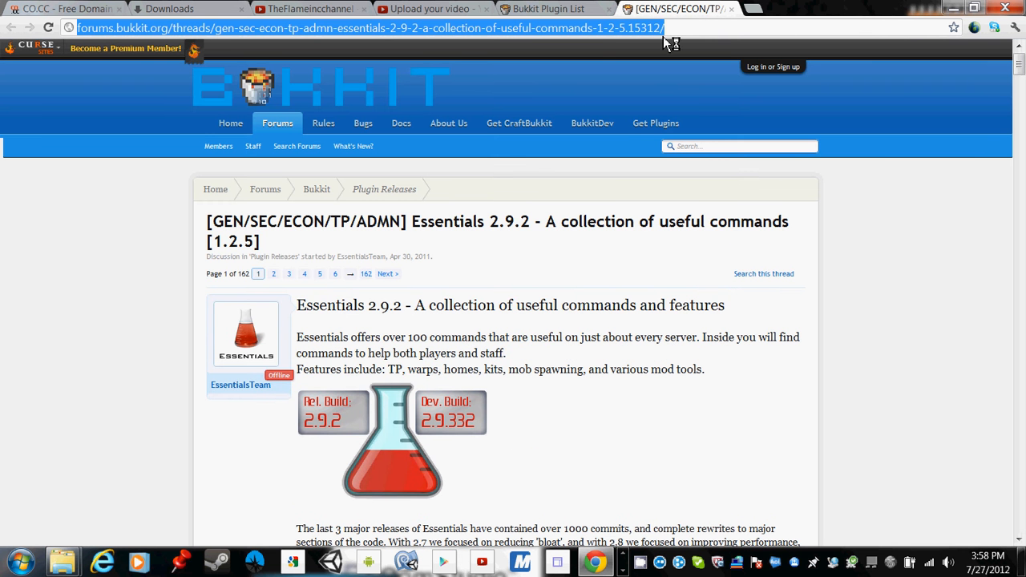
pyautogui.rightClick(612, 26)
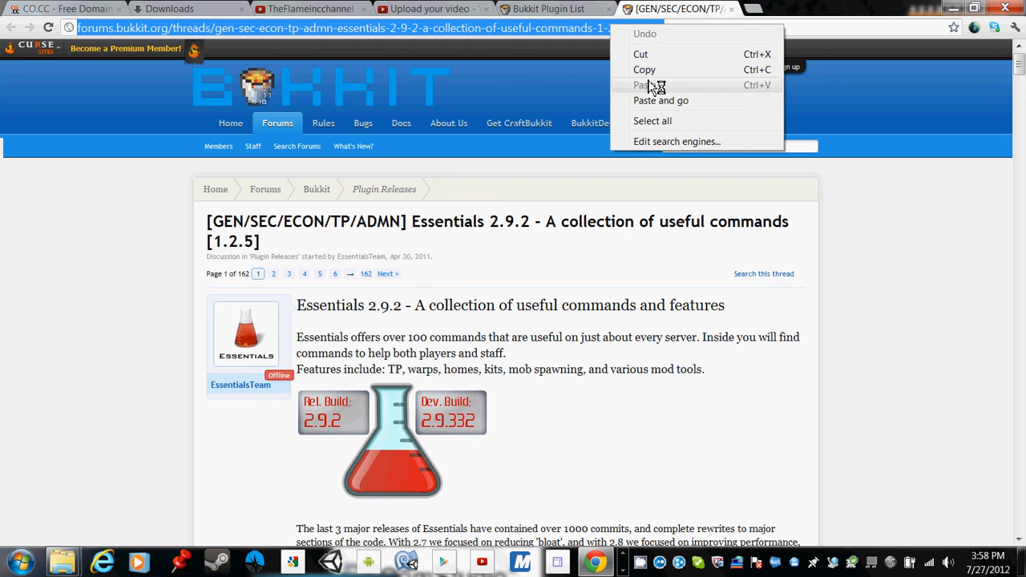
pyautogui.click(656, 71)
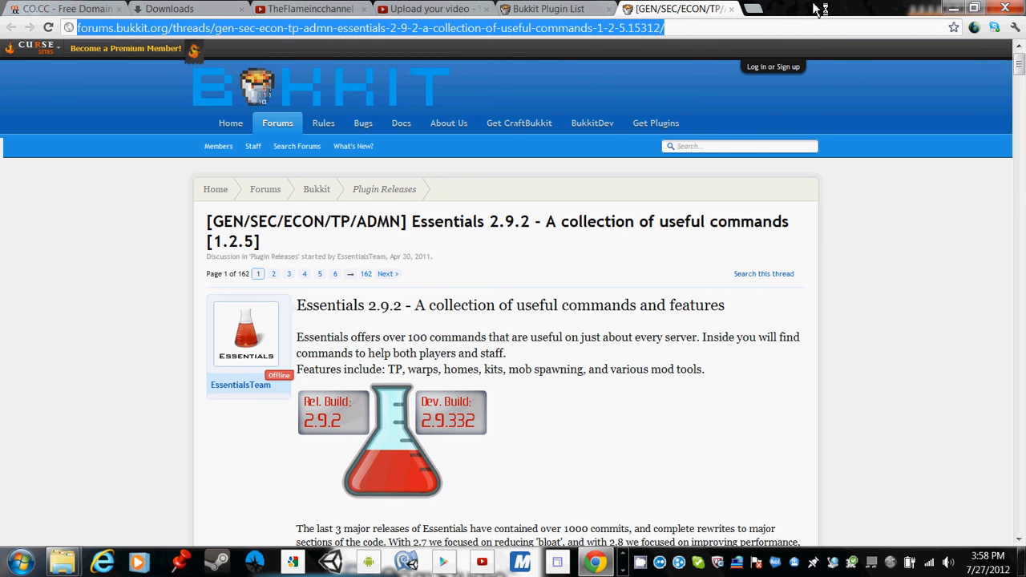
pyautogui.click(748, 32)
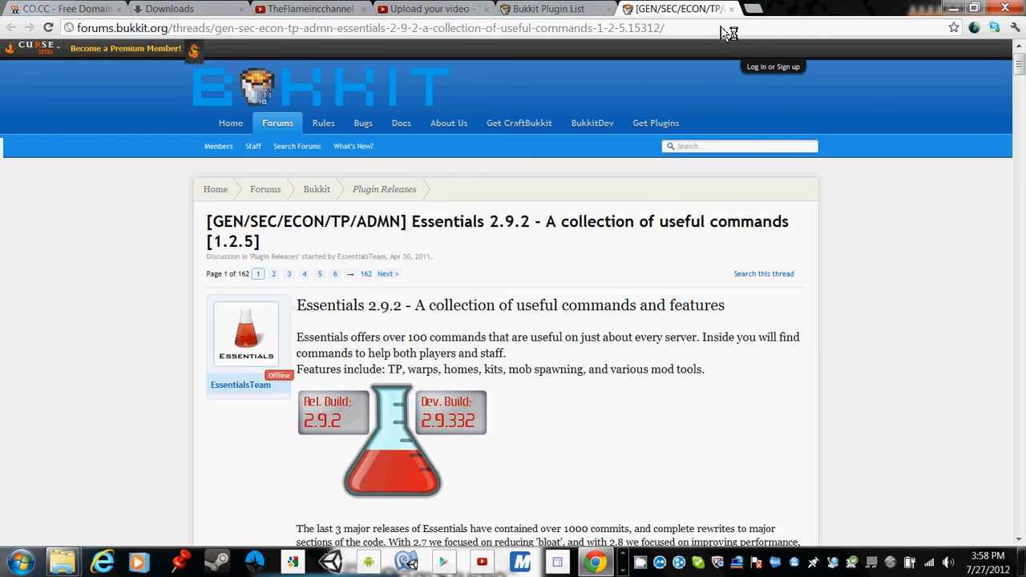
# Show the browser's downloads page in a smaller window moved clear of the desktop's bukkit server folder.
pyautogui.click(585, 9)
pyautogui.click(656, 16)
pyautogui.click(169, 9)
pyautogui.click(975, 7)
pyautogui.moveTo(649, 15); pyautogui.dragTo(879, 23)
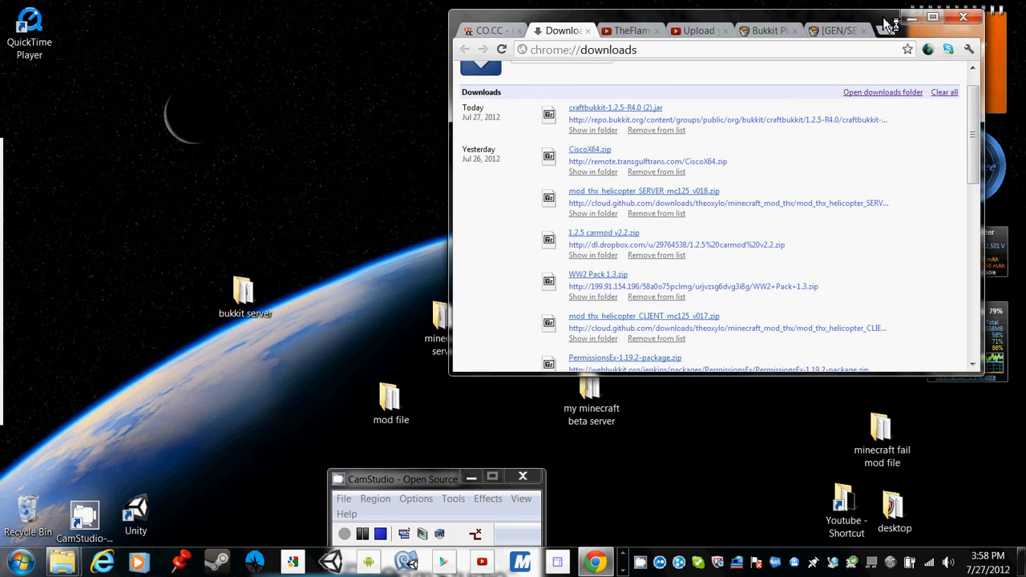
# Open the bukkit server folder, place its window beside the browser and enter the plugins folder.
pyautogui.click(237, 302)
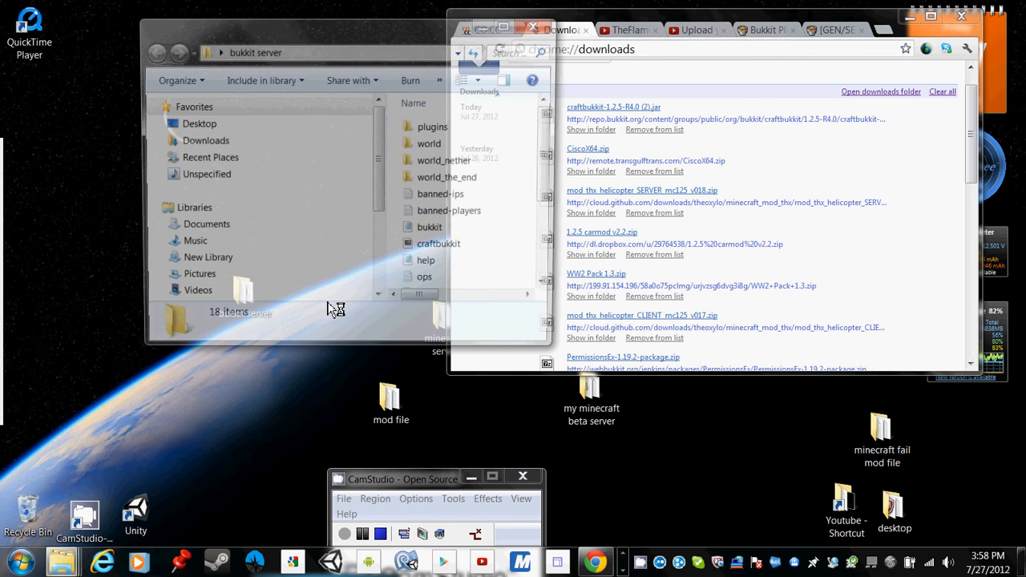
pyautogui.moveTo(392, 27); pyautogui.dragTo(285, 22)
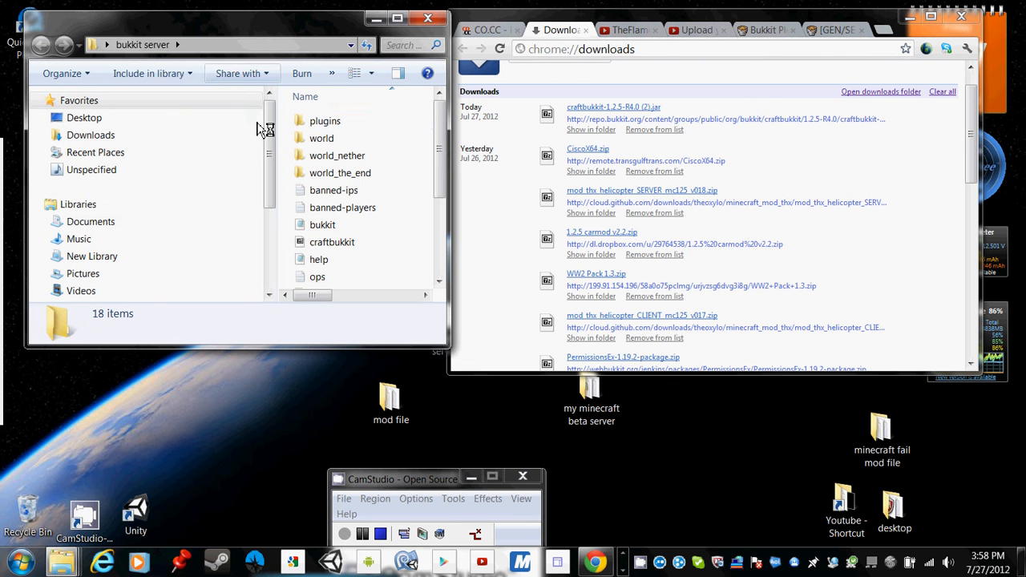
pyautogui.click(350, 126)
pyautogui.doubleClick(350, 125)
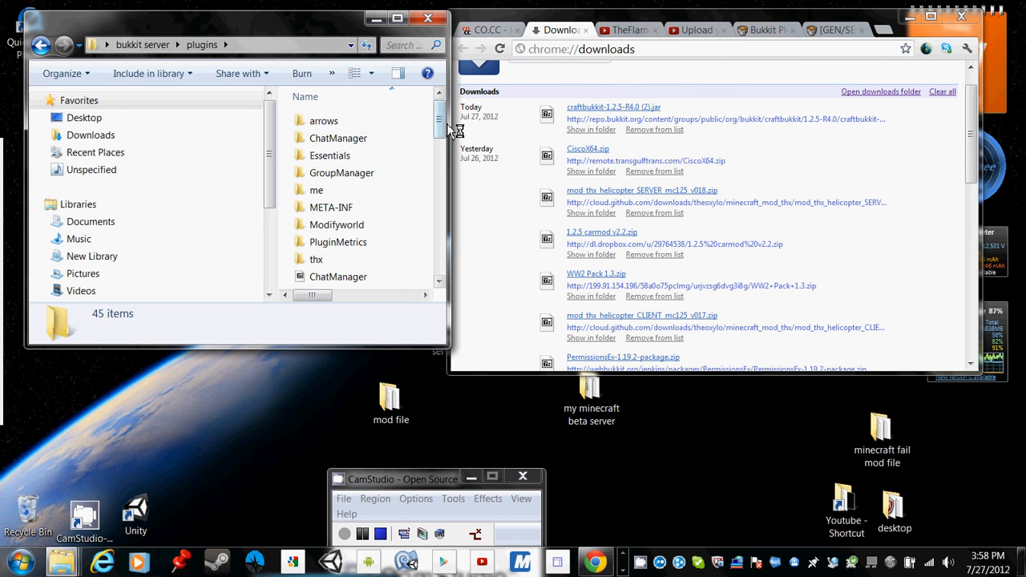
# Look through the plugins folder's contents and the browser's list of earlier downloads.
pyautogui.moveTo(440, 129)
pyautogui.mouseDown()
pyautogui.moveTo(442, 239)
pyautogui.moveTo(446, 127)
pyautogui.mouseUp()
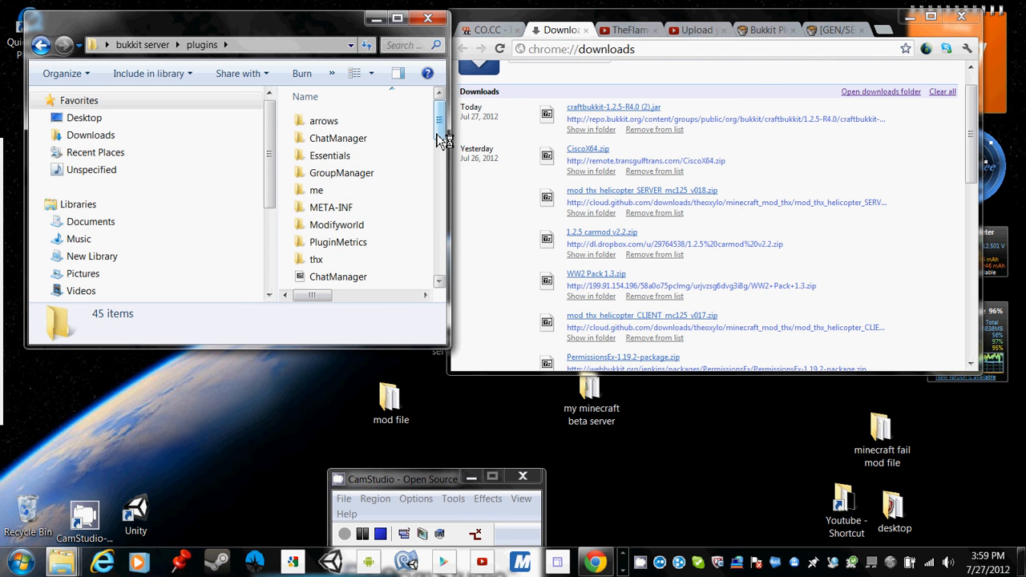
pyautogui.moveTo(440, 133); pyautogui.dragTo(439, 142)
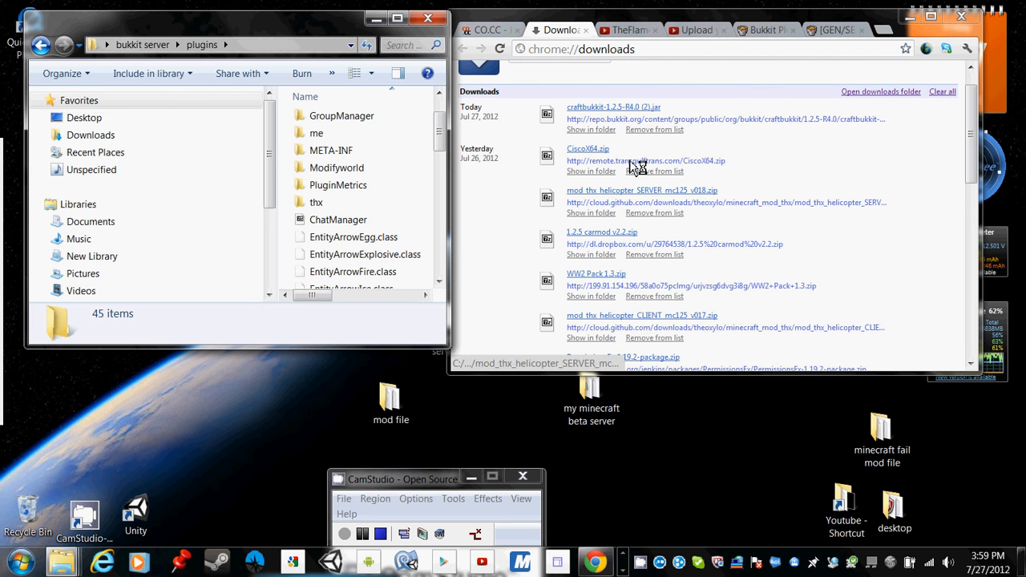
pyautogui.moveTo(976, 156); pyautogui.dragTo(972, 320)
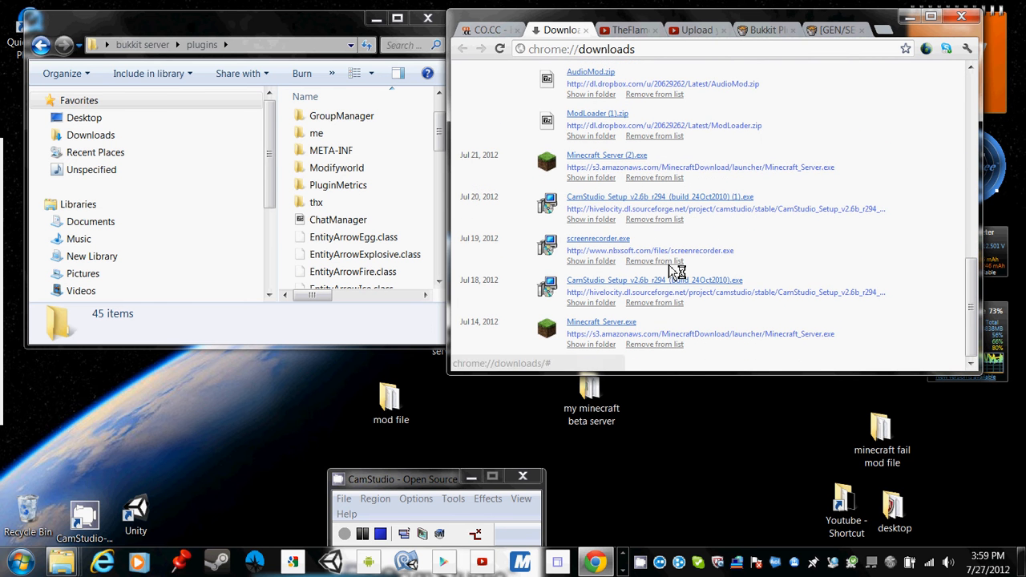
pyautogui.scroll(8, 671, 265)
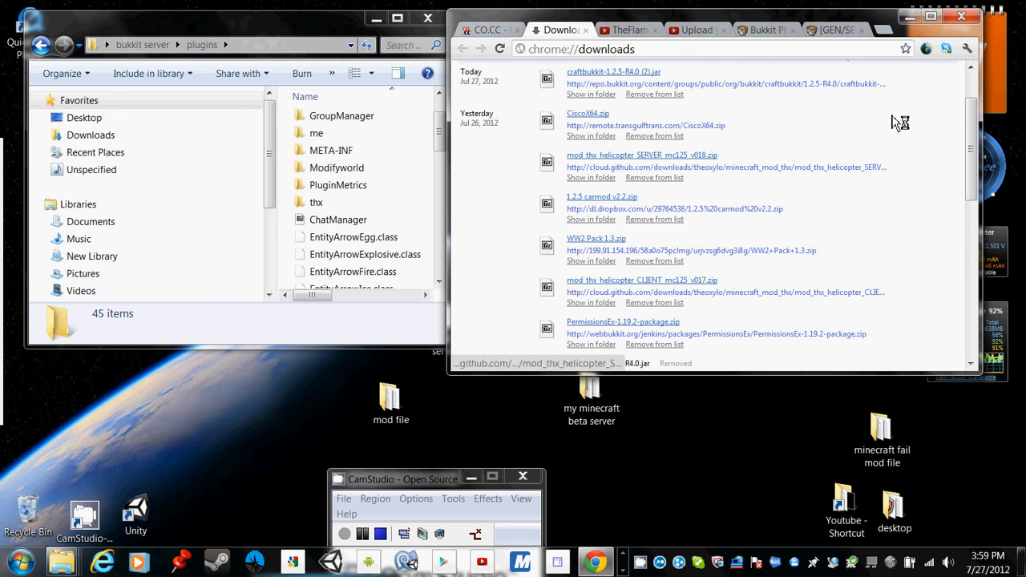
pyautogui.scroll(2, 815, 211)
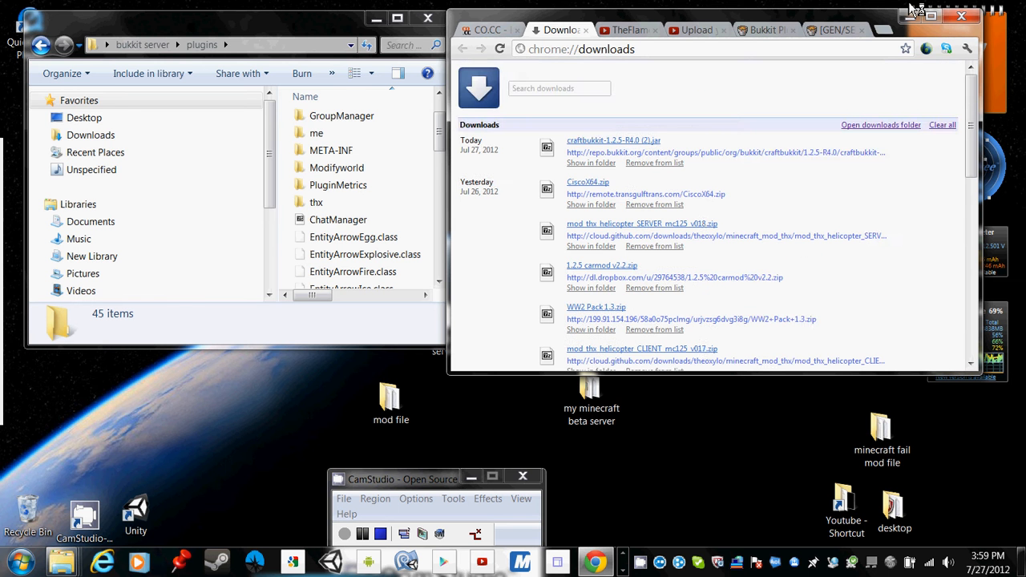
# Download Essentials Core and Group Manager from the Essentials thread and return to the downloads list.
pyautogui.click(831, 32)
pyautogui.scroll(-5, 768, 246)
pyautogui.scroll(-1, 768, 247)
pyautogui.scroll(1, 834, 248)
pyautogui.click(646, 177)
pyautogui.click(784, 32)
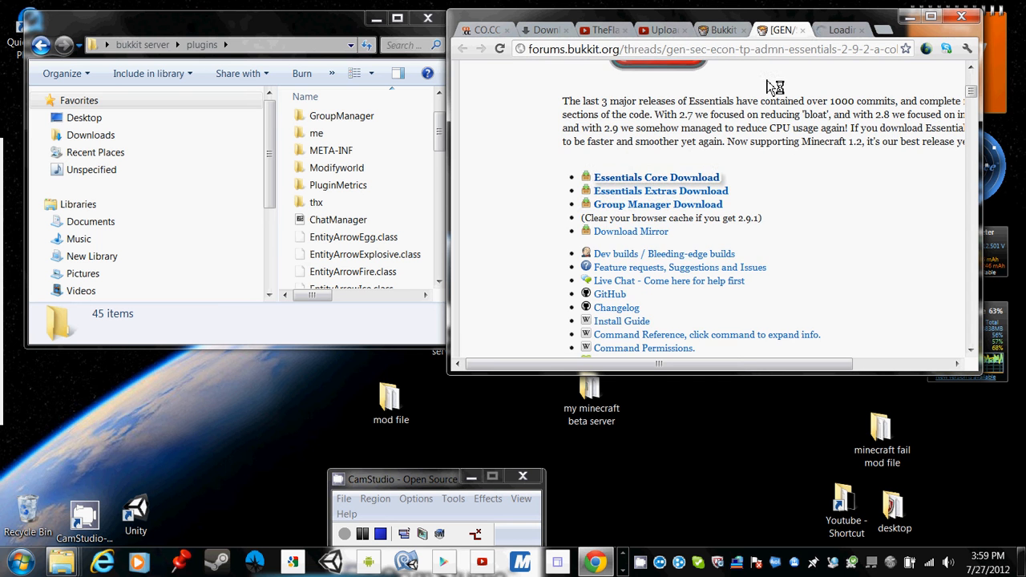
pyautogui.click(659, 205)
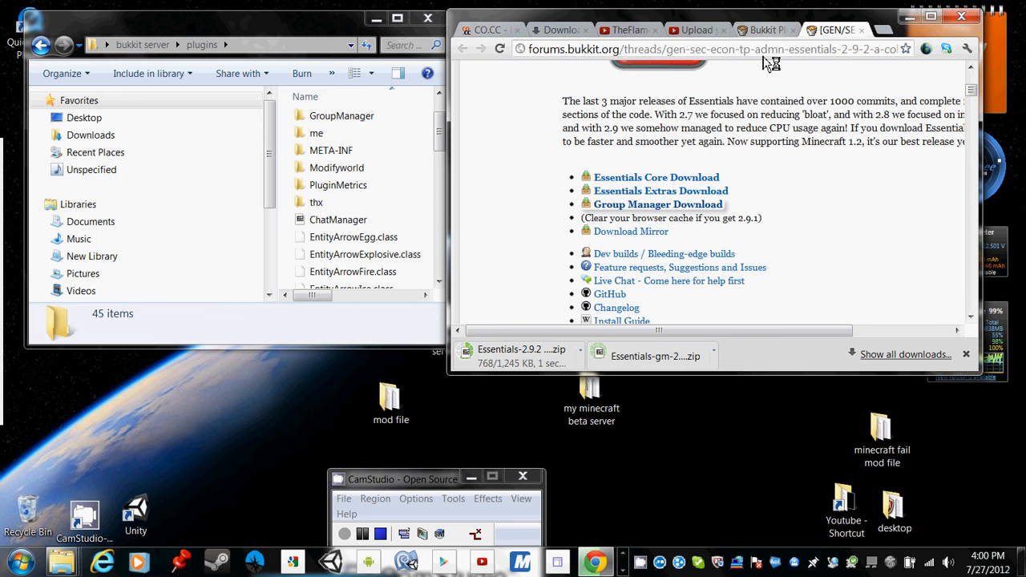
pyautogui.click(564, 30)
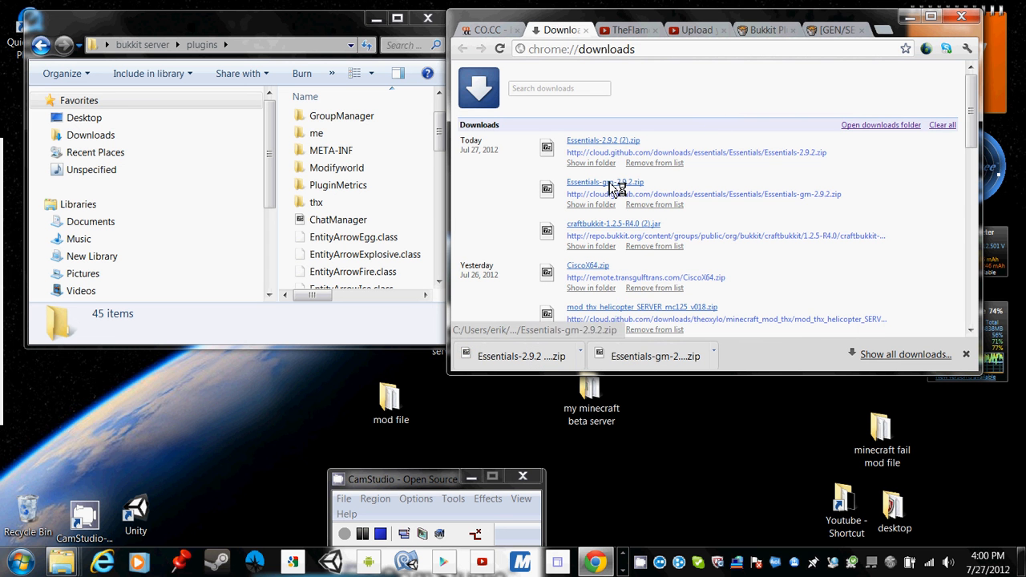
# Return to the bukkit server folder and try to copy both files from Essentials-gm-2.9.2.zip into its plugins folder.
pyautogui.moveTo(442, 131); pyautogui.dragTo(443, 113)
pyautogui.moveTo(347, 174)
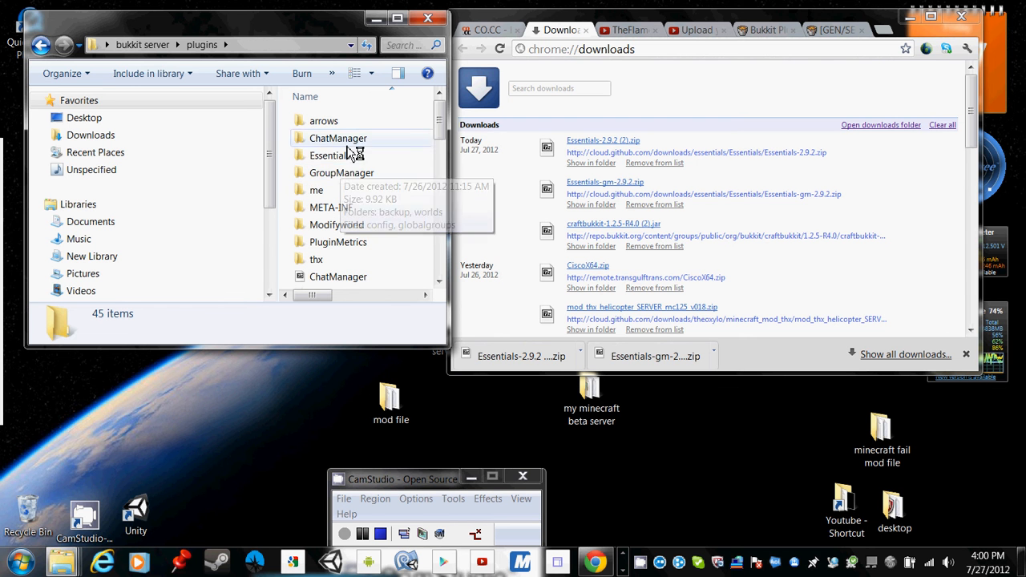
pyautogui.click(42, 46)
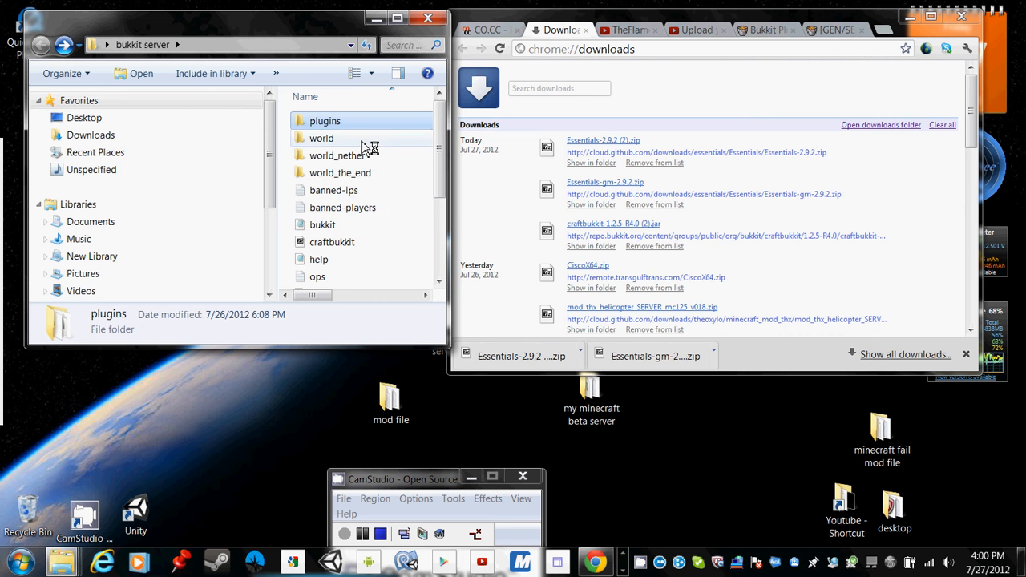
pyautogui.click(591, 184)
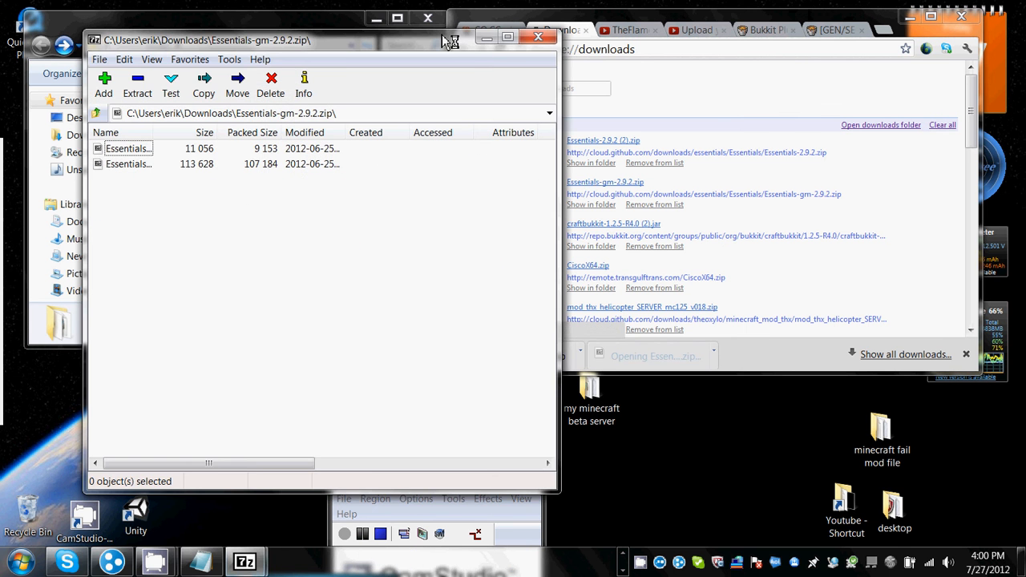
pyautogui.moveTo(439, 40); pyautogui.dragTo(864, 54)
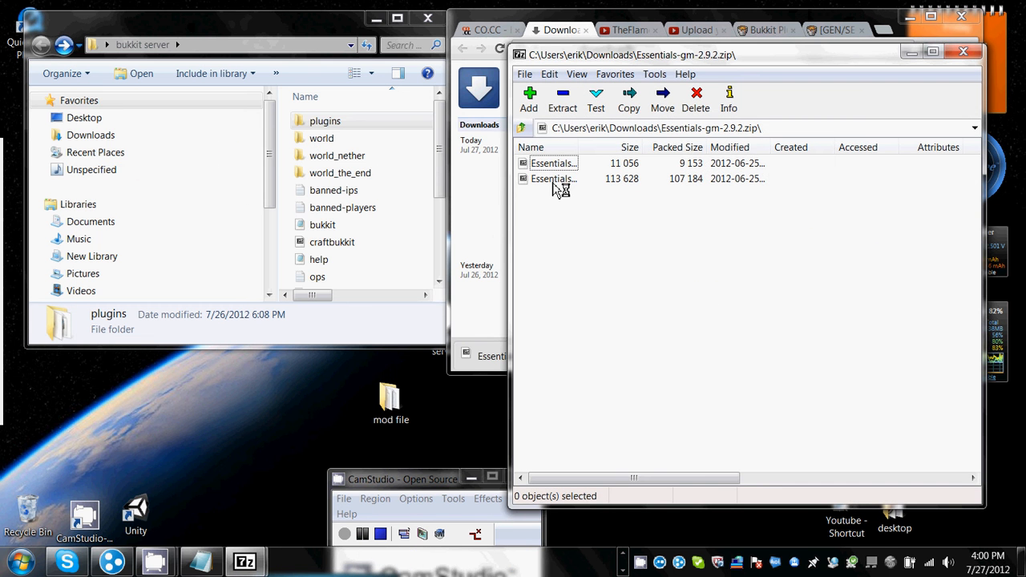
pyautogui.moveTo(647, 216); pyautogui.dragTo(346, 130)
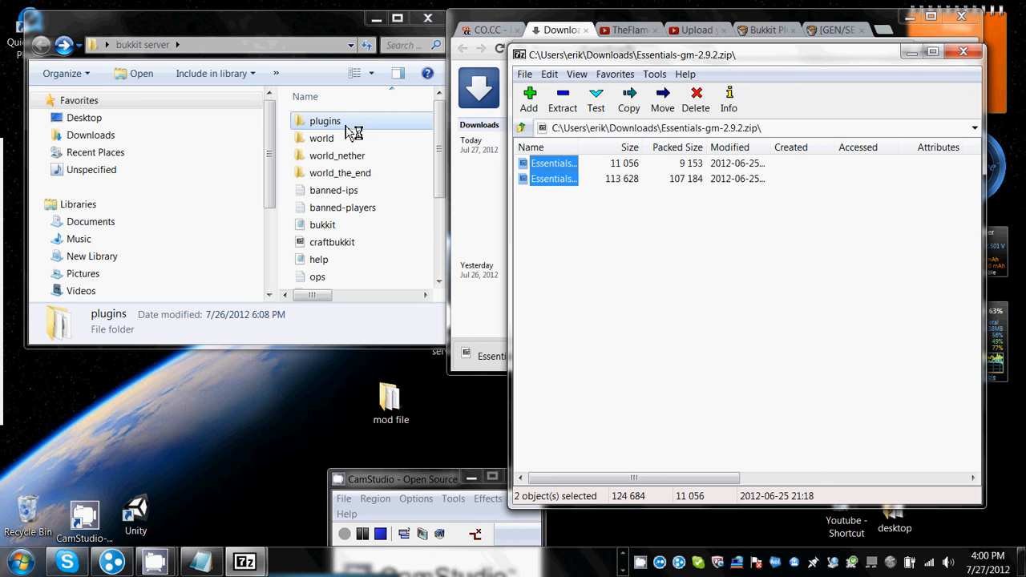
pyautogui.click(962, 51)
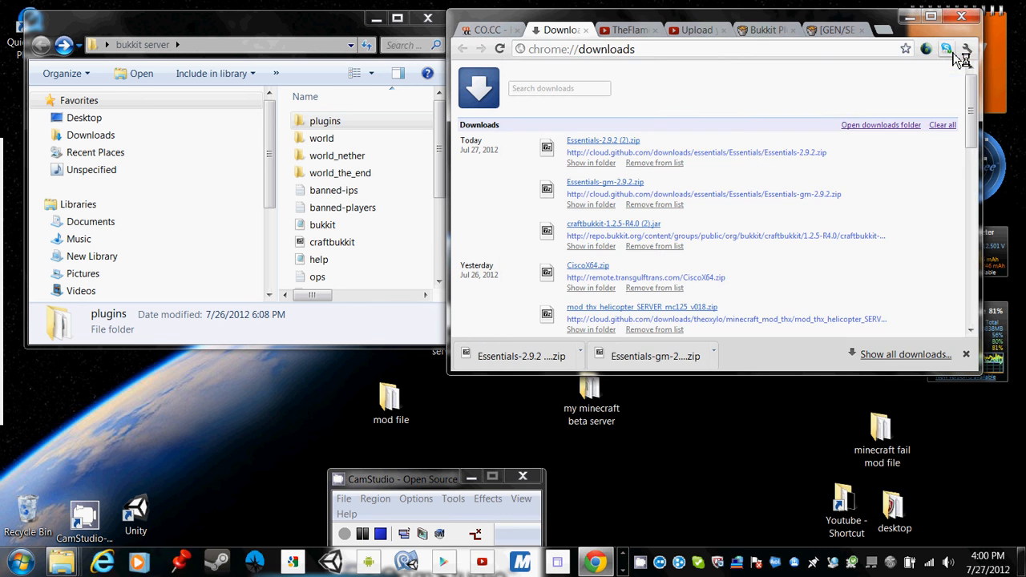
pyautogui.click(616, 183)
pyautogui.moveTo(718, 253); pyautogui.dragTo(539, 161)
pyautogui.moveTo(554, 165); pyautogui.dragTo(333, 122)
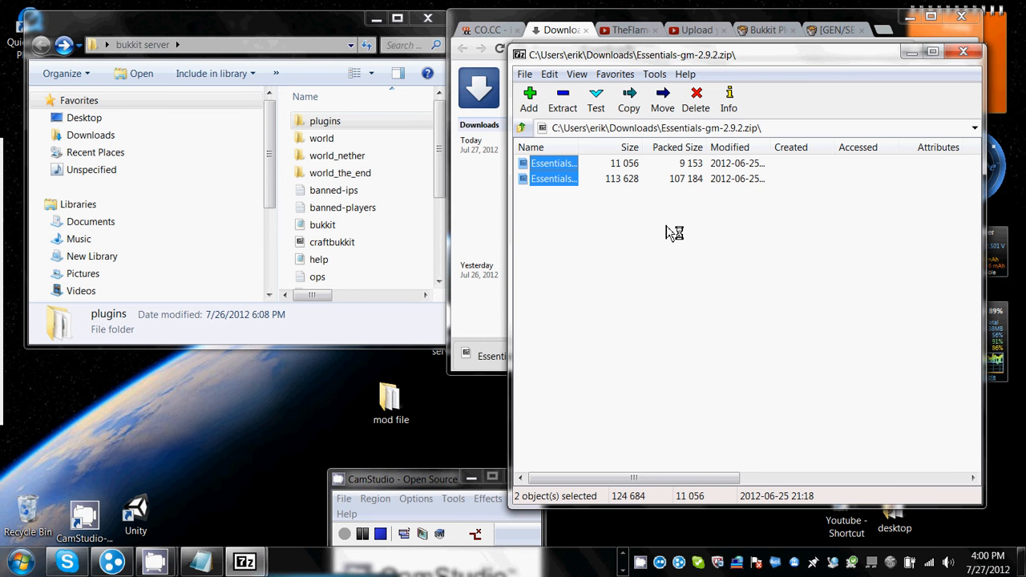
pyautogui.click(963, 51)
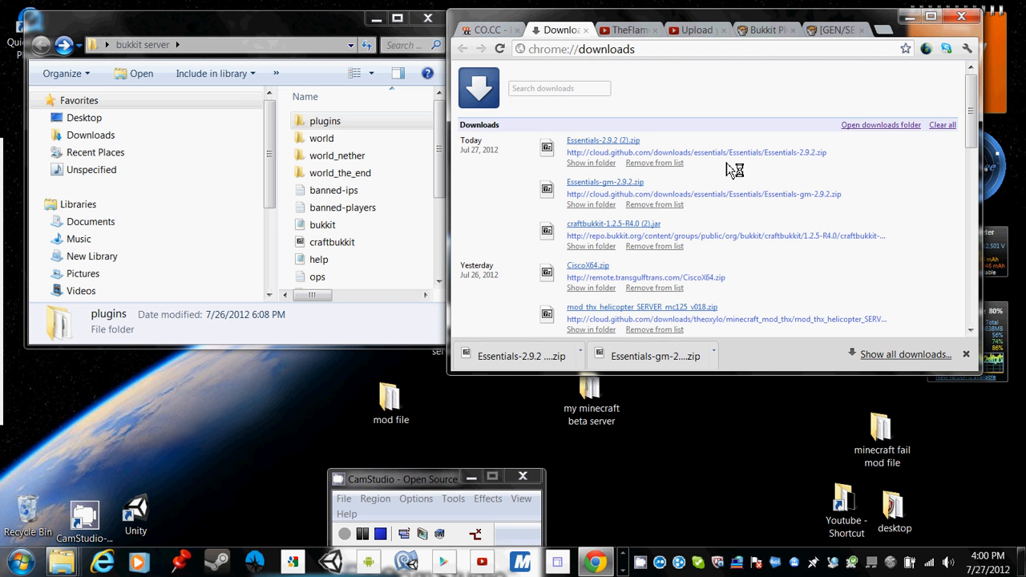
# Remove the Essentials-2.9.2 (2).zip and Essentials-gm-2.9.2.zip entries from the browser's downloads list.
pyautogui.click(637, 162)
pyautogui.click(655, 204)
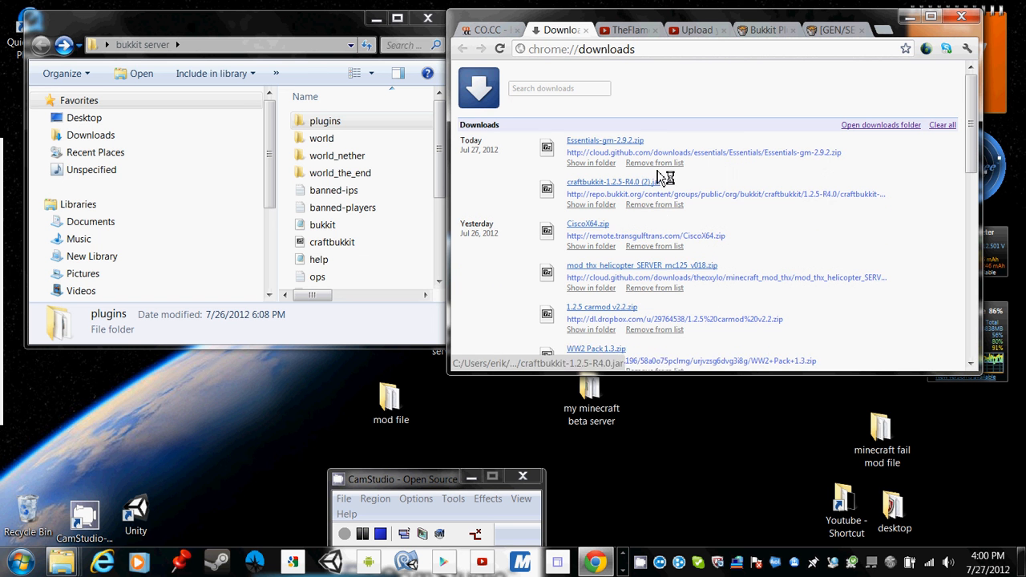
pyautogui.click(659, 165)
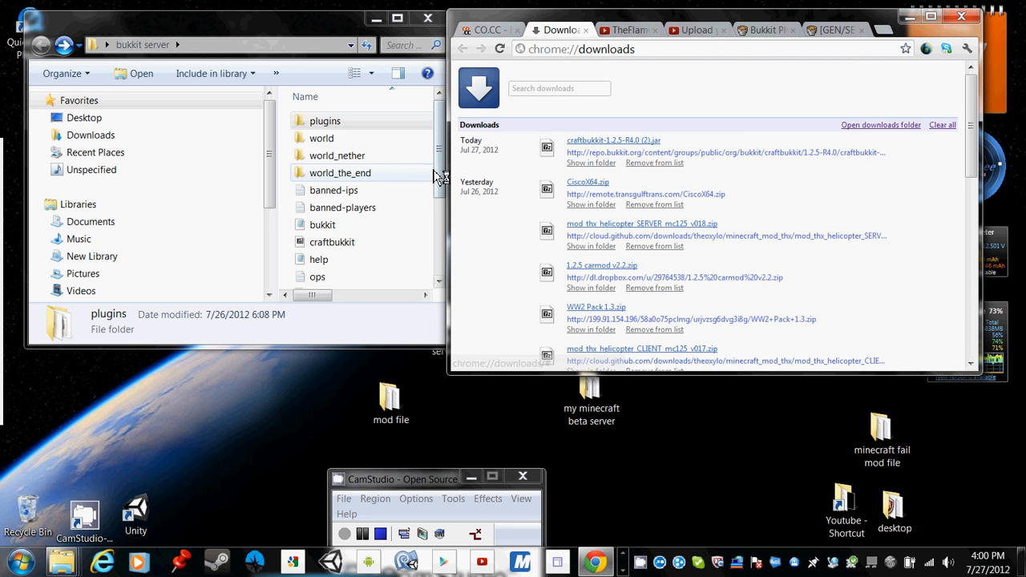
# Minimize the browser and open the world folder inside the plugins folder's GroupManager worlds folder.
pyautogui.click(909, 16)
pyautogui.doubleClick(319, 121)
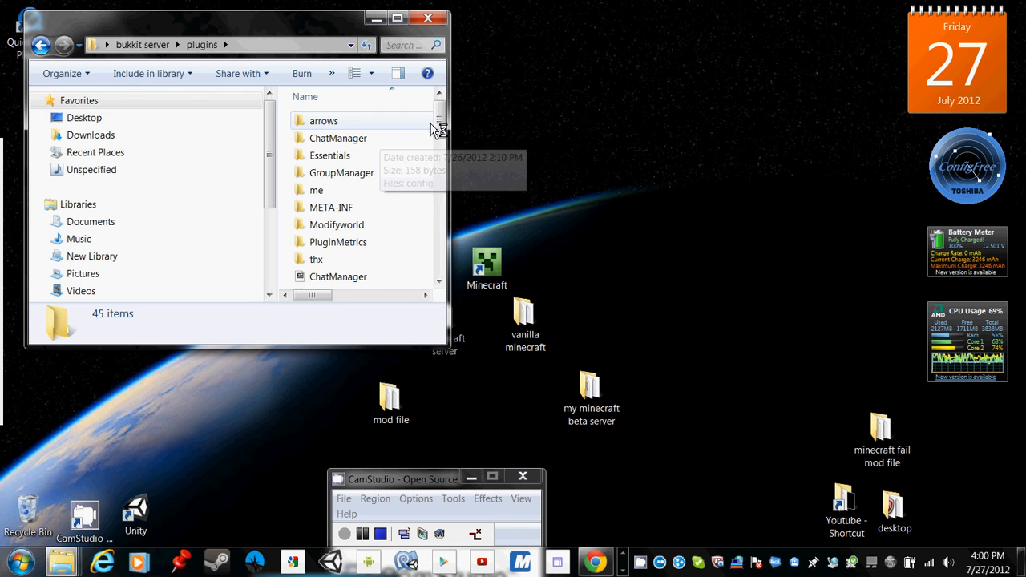
pyautogui.moveTo(444, 124); pyautogui.dragTo(444, 120)
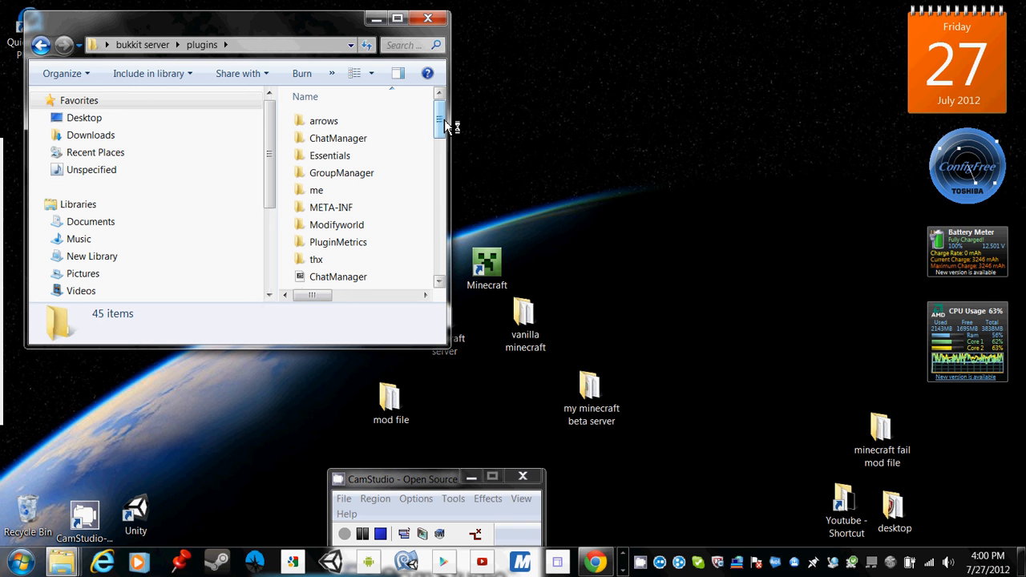
pyautogui.doubleClick(355, 174)
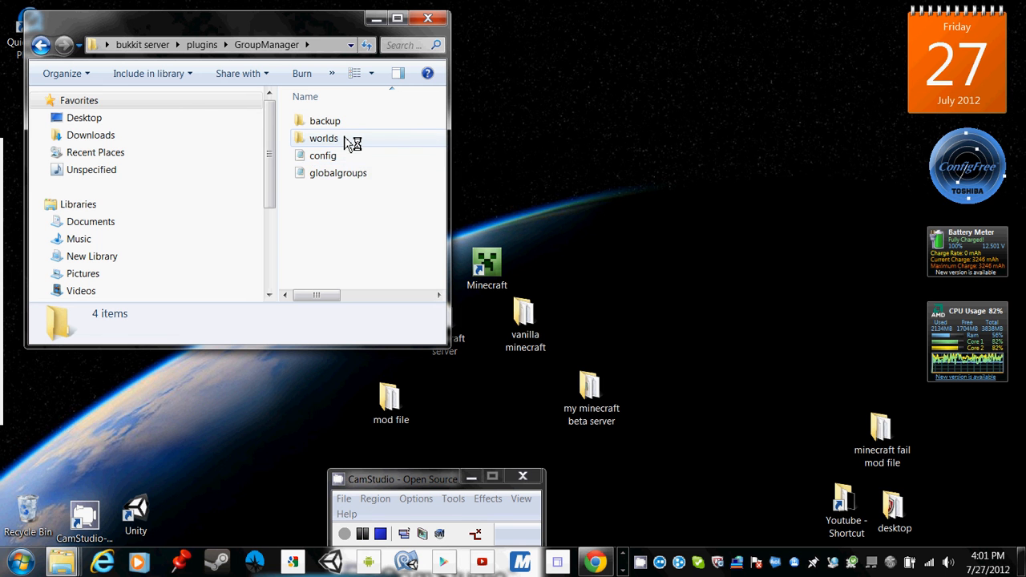
pyautogui.doubleClick(345, 138)
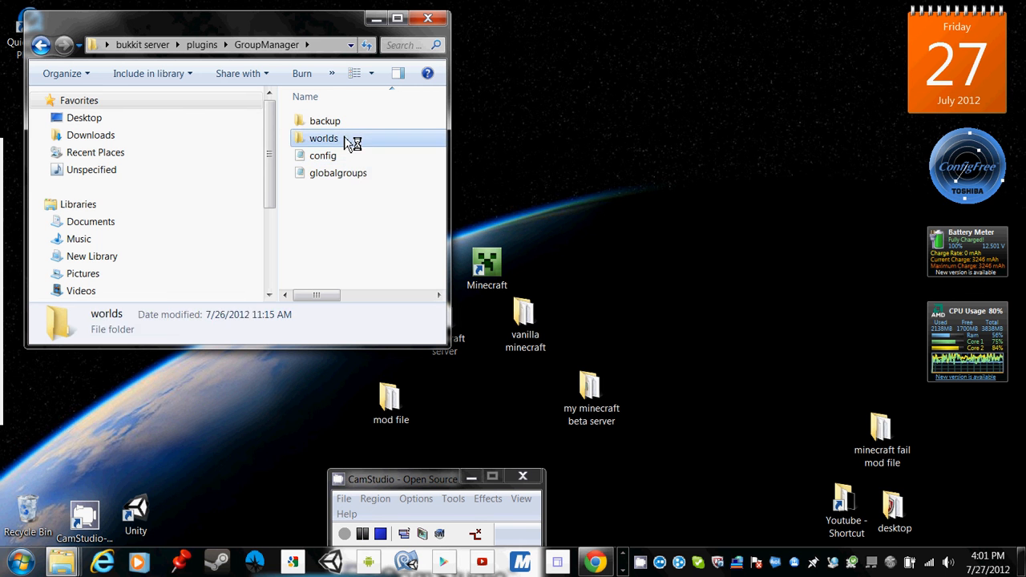
pyautogui.doubleClick(349, 120)
pyautogui.click(348, 120)
pyautogui.click(324, 139)
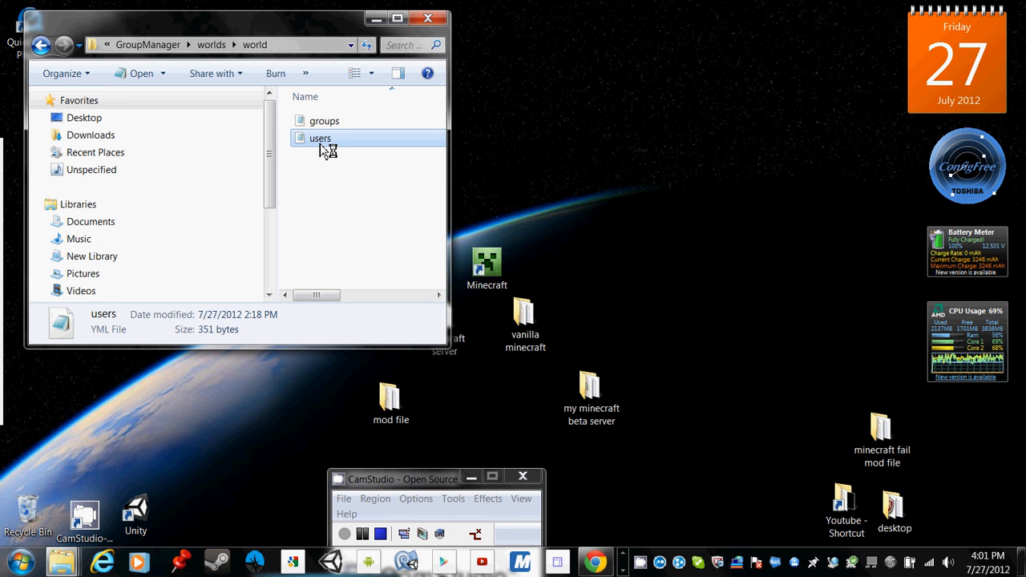
pyautogui.click(330, 123)
pyautogui.doubleClick(330, 122)
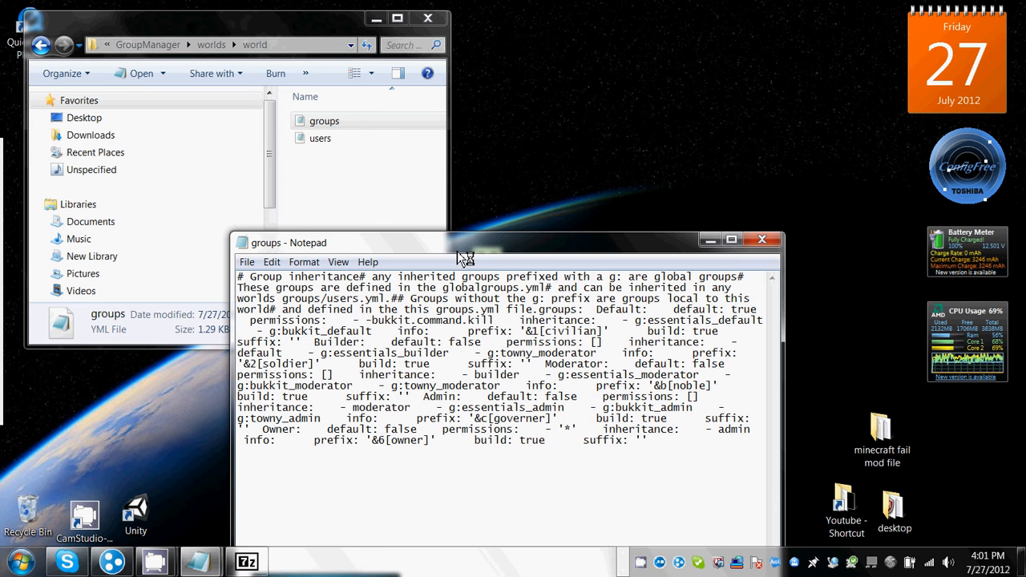
pyautogui.moveTo(466, 253); pyautogui.dragTo(477, 101)
pyautogui.click(773, 88)
# Open the world folder's groups file in Notepad++ and look through its group definitions.
pyautogui.rightClick(328, 123)
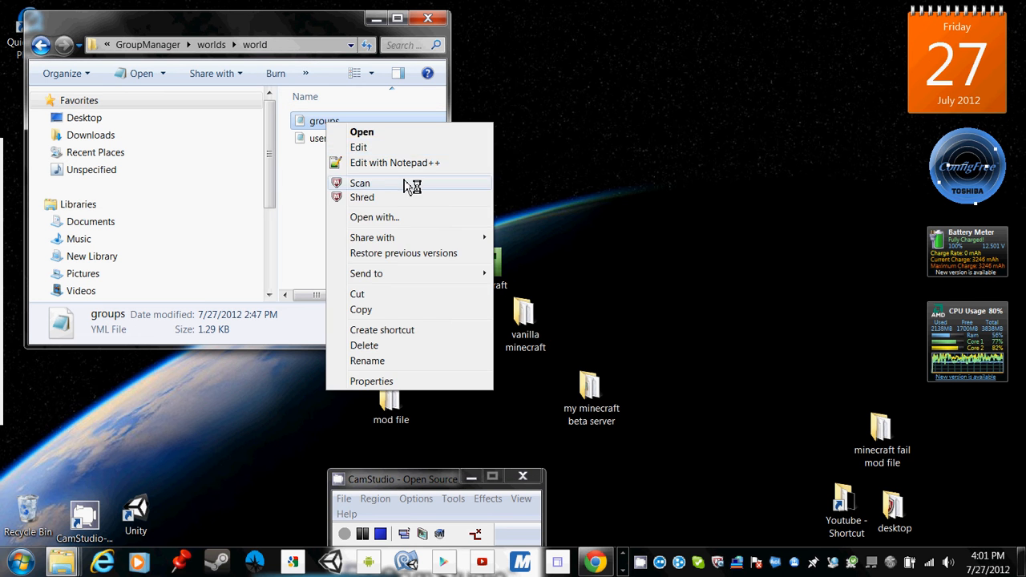
pyautogui.click(399, 163)
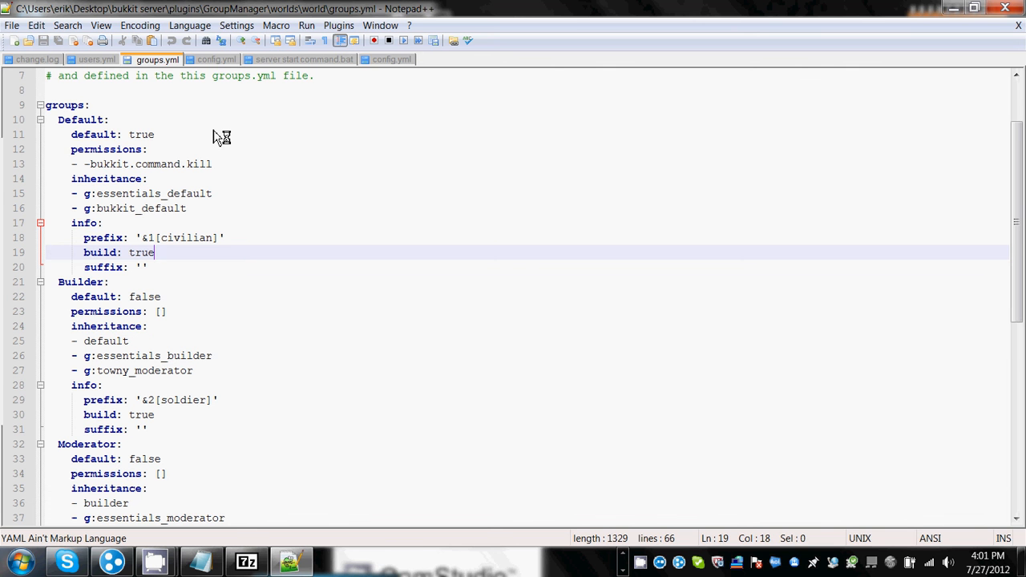
pyautogui.scroll(-2, 214, 133)
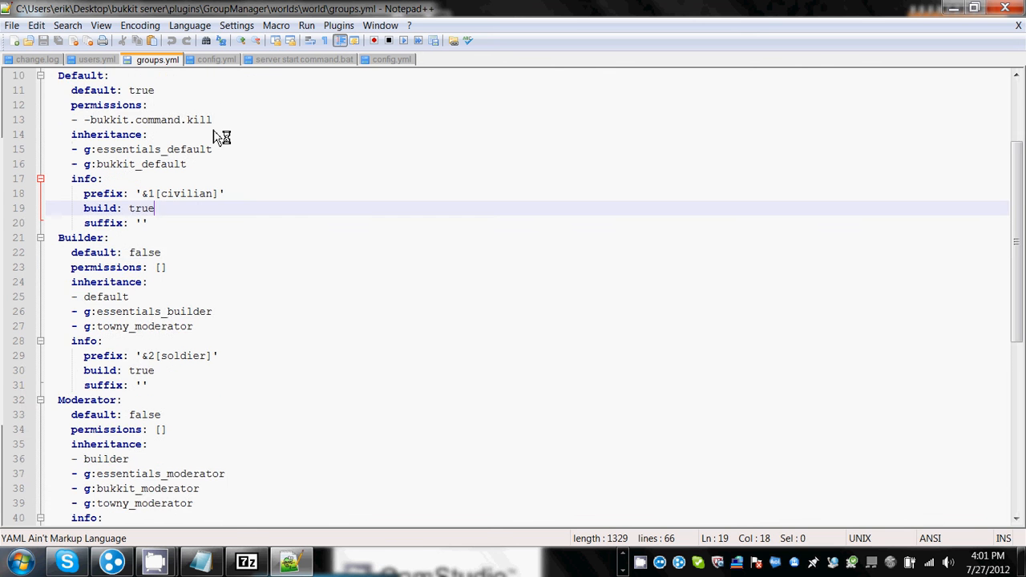
pyautogui.scroll(-1, 216, 135)
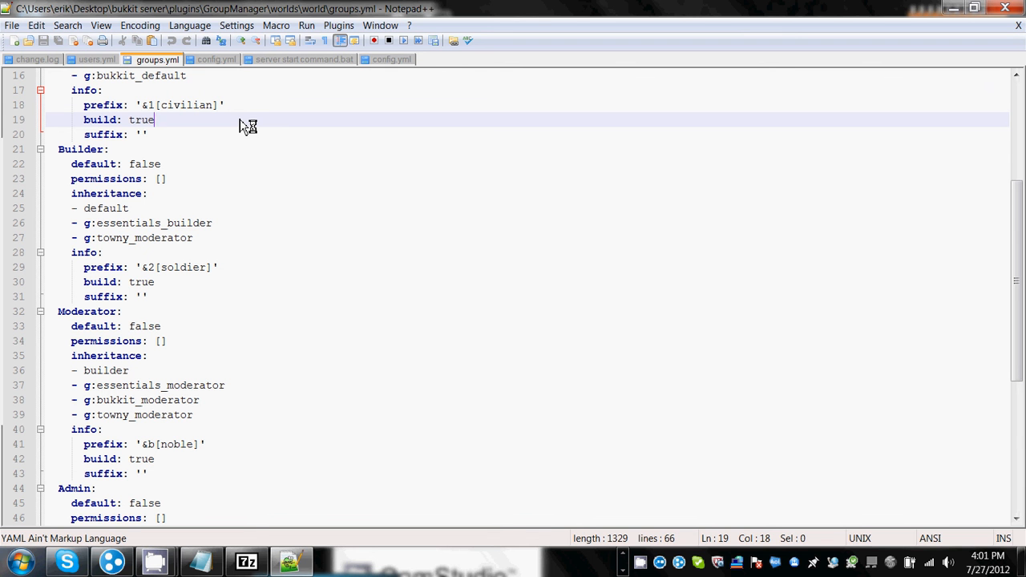
# Write an example /manuadd command giving a player the owner group after the Default group's build value, and erase it.
pyautogui.write('/')
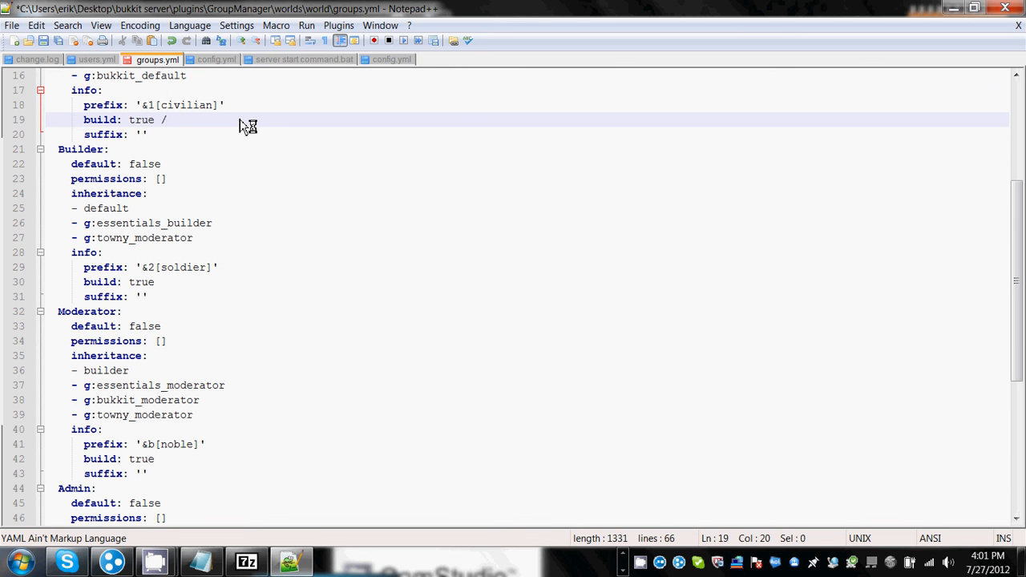
pyautogui.write('manuadd Mcflyguy86u owner')
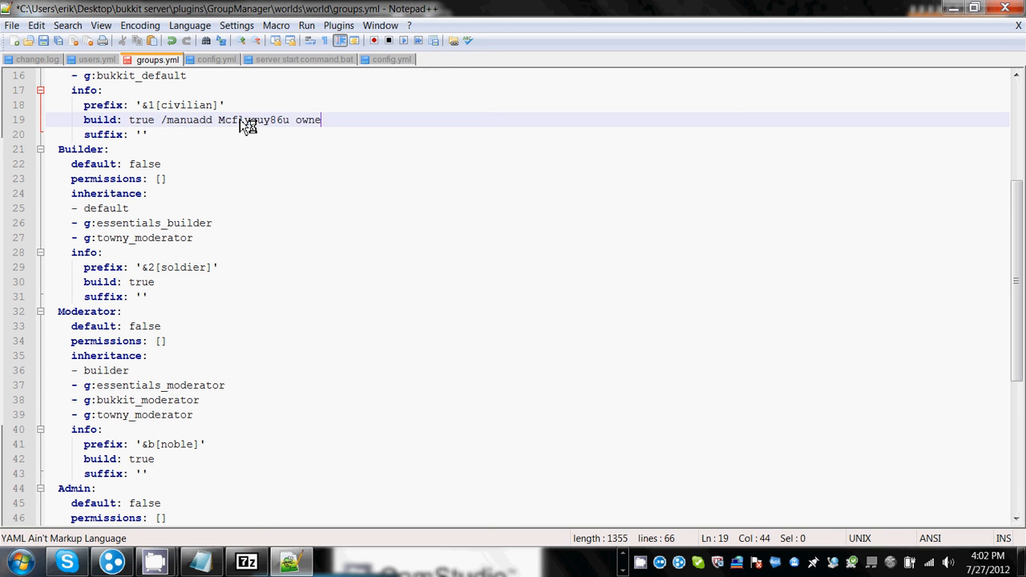
pyautogui.press('BackSpace')
pyautogui.press('BackSpace')
pyautogui.press('BackSpace')
pyautogui.press('BackSpace')
pyautogui.press('BackSpace')
pyautogui.press('BackSpace')
pyautogui.press('BackSpace')
pyautogui.press('BackSpace')
pyautogui.press('BackSpace')
pyautogui.press('BackSpace')
pyautogui.press('BackSpace')
pyautogui.press('BackSpace')
pyautogui.press('BackSpace')
pyautogui.press('BackSpace')
pyautogui.press('BackSpace')
pyautogui.press('BackSpace')
pyautogui.press('BackSpace')
pyautogui.press('BackSpace')
pyautogui.press('BackSpace')
pyautogui.press('BackSpace')
pyautogui.press('BackSpace')
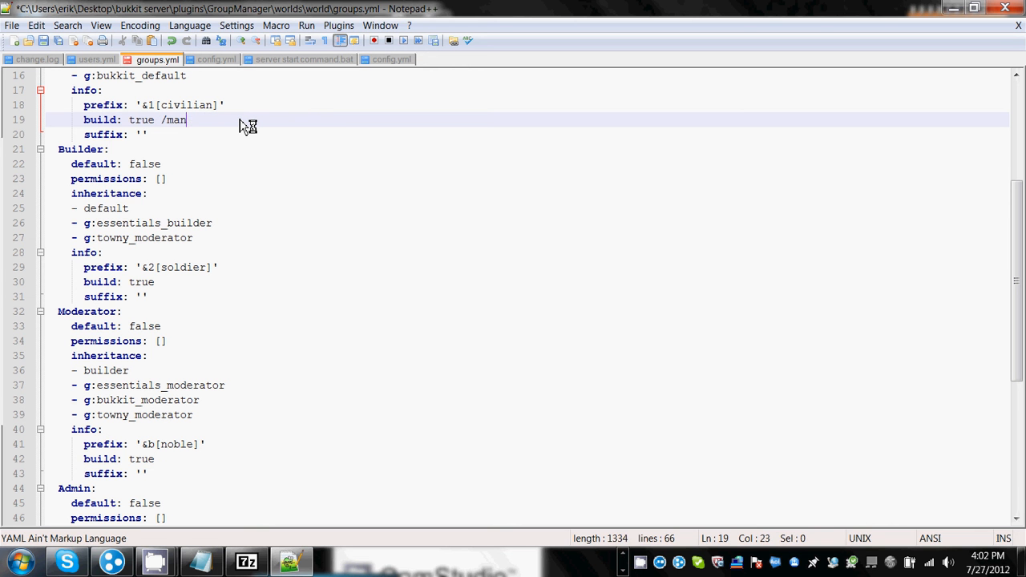
pyautogui.scroll(-1, 248, 126)
pyautogui.scroll(3, 248, 126)
pyautogui.scroll(1, 248, 126)
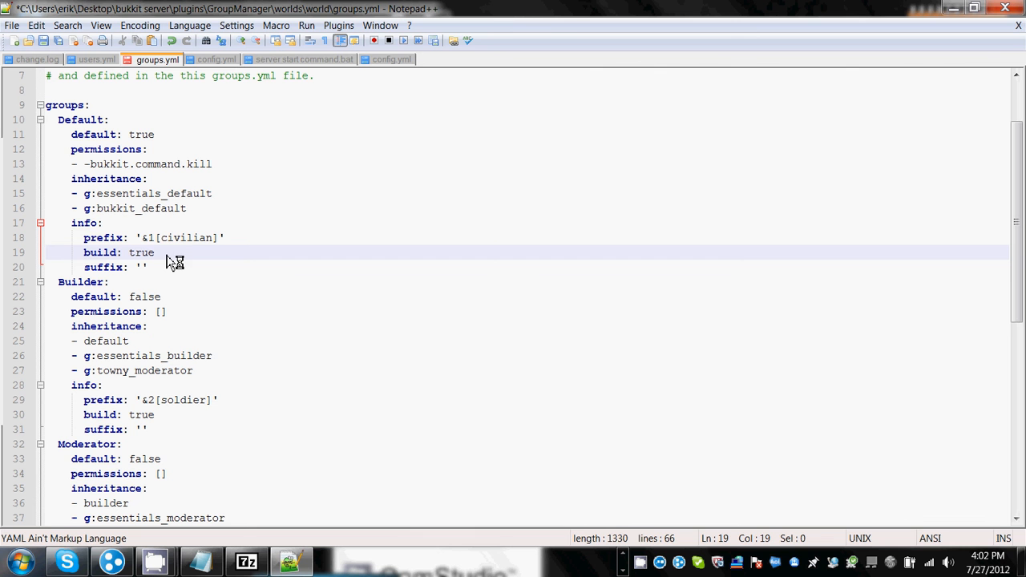
# Examine the Default group's prefix line, including its bracketed [civilian] title and the &1 colour code.
pyautogui.moveTo(217, 239); pyautogui.dragTo(162, 239)
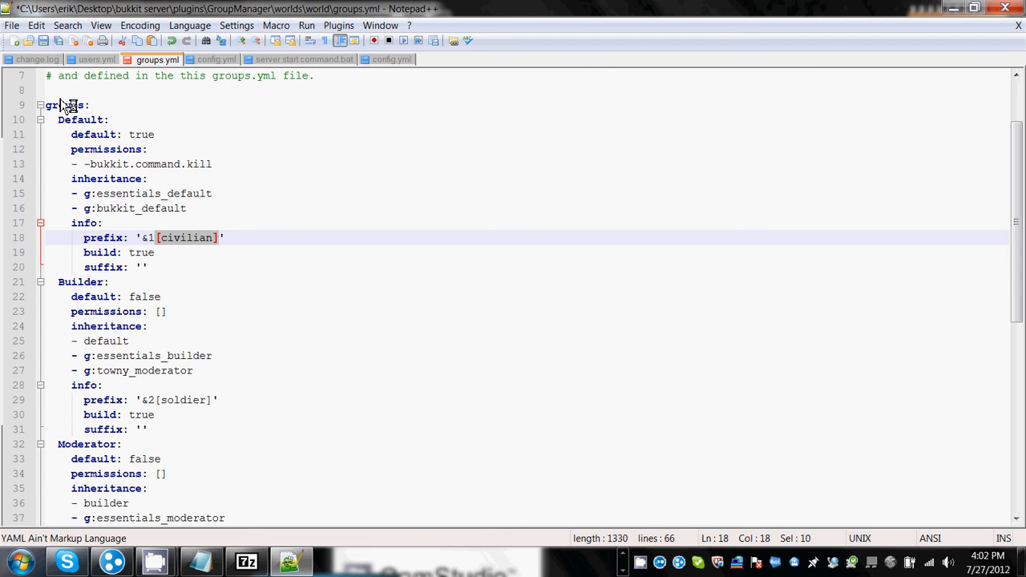
pyautogui.moveTo(48, 107); pyautogui.dragTo(162, 238)
pyautogui.click(317, 195)
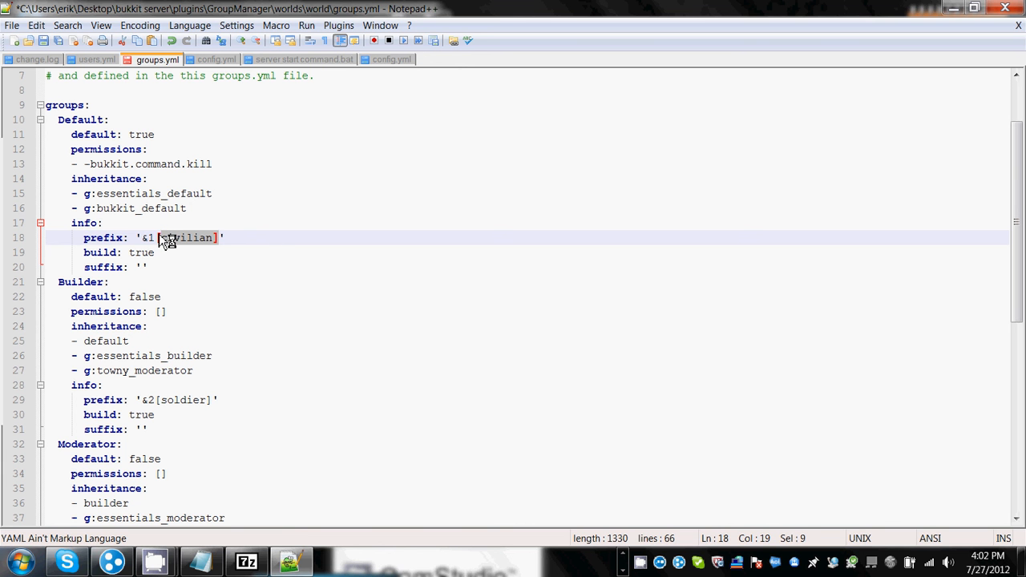
pyautogui.click(269, 251)
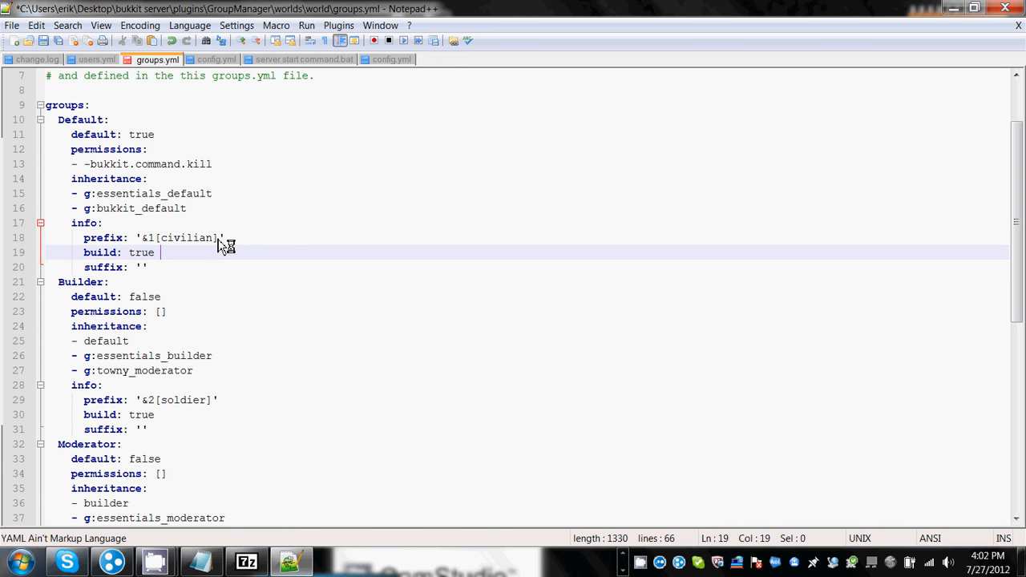
pyautogui.click(220, 238)
pyautogui.moveTo(221, 239); pyautogui.dragTo(158, 238)
pyautogui.click(240, 268)
pyautogui.click(157, 239)
pyautogui.moveTo(158, 239); pyautogui.dragTo(150, 239)
pyautogui.scroll(-1, 287, 277)
pyautogui.click(213, 239)
pyautogui.click(157, 197)
pyautogui.moveTo(157, 197); pyautogui.dragTo(150, 194)
# Examine the bracketed titles in the Builder, Moderator and Admin prefixes and the Builder prefix's colour code.
pyautogui.scroll(-1, 208, 237)
pyautogui.scroll(-1, 209, 237)
pyautogui.moveTo(213, 268); pyautogui.dragTo(167, 269)
pyautogui.click(206, 328)
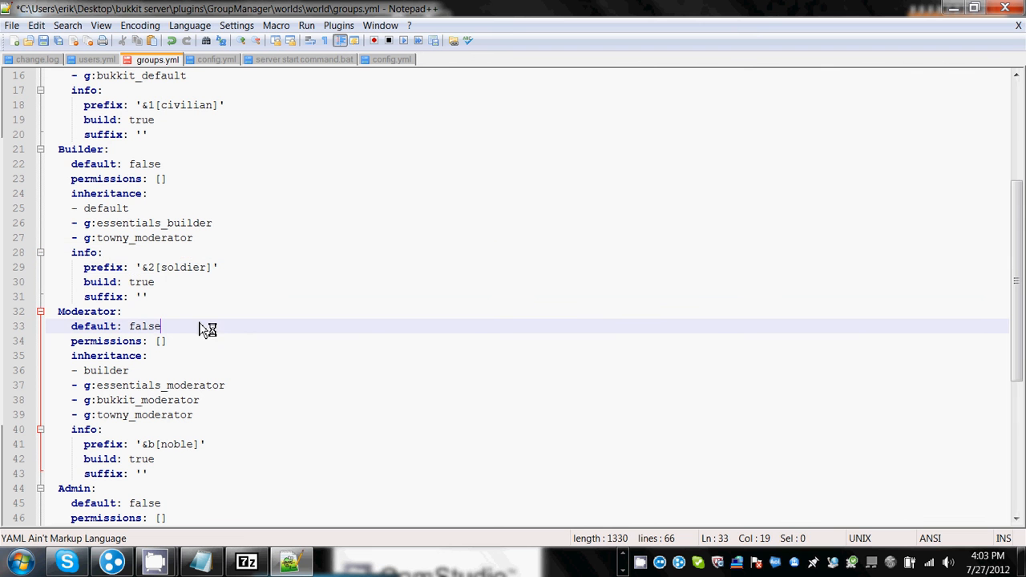
pyautogui.moveTo(160, 268); pyautogui.dragTo(150, 268)
pyautogui.press('Down')
pyautogui.press('Down')
pyautogui.scroll(-3, 268, 303)
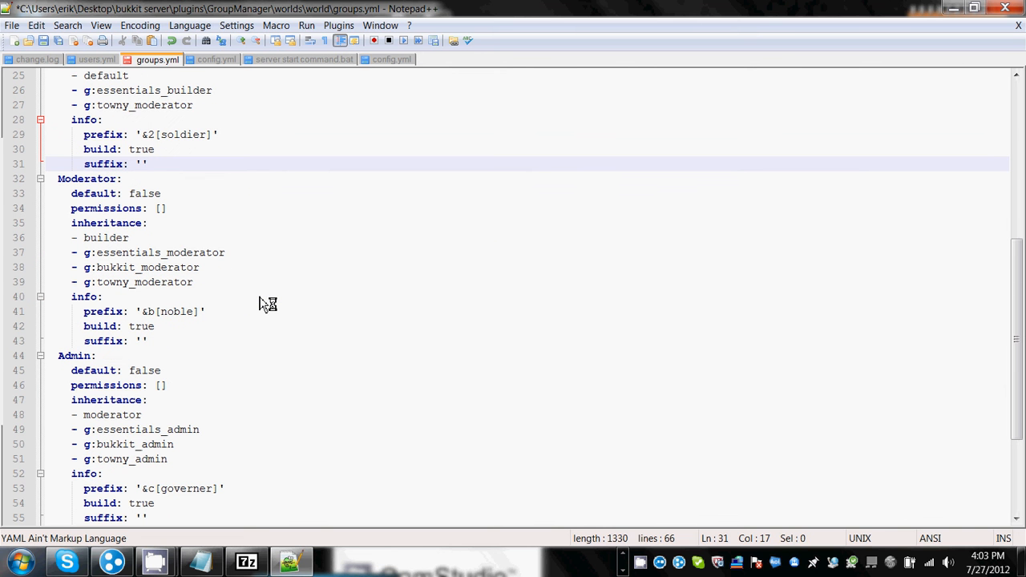
pyautogui.moveTo(193, 313); pyautogui.dragTo(164, 312)
pyautogui.click(293, 275)
pyautogui.scroll(-4, 292, 275)
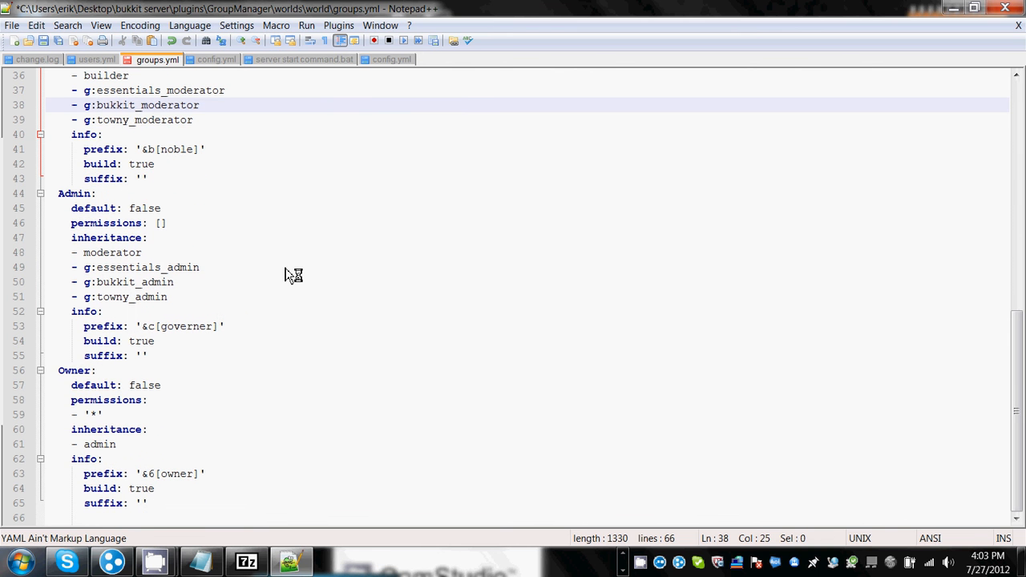
pyautogui.moveTo(213, 328); pyautogui.dragTo(162, 327)
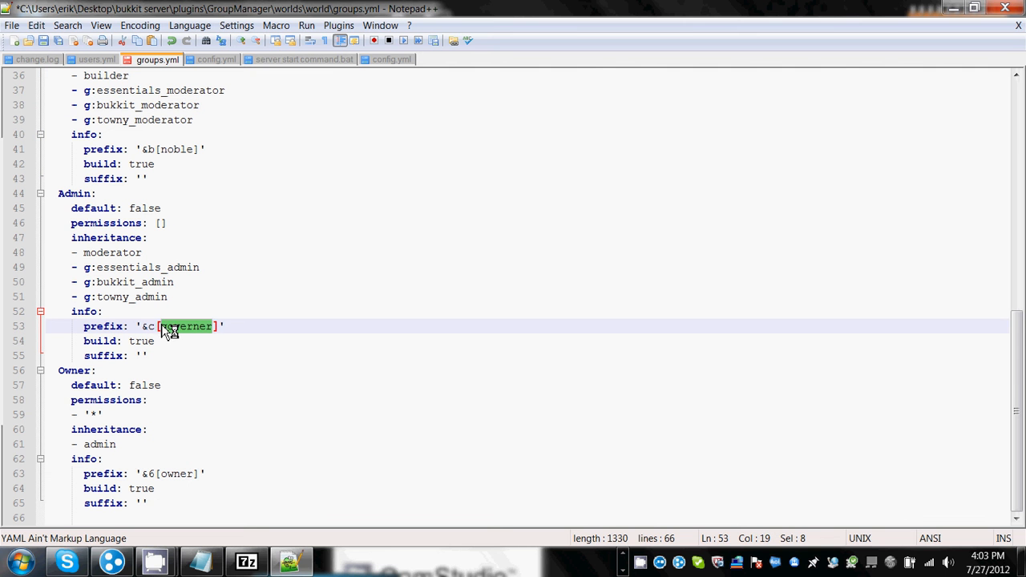
pyautogui.click(316, 275)
# Write an example manuadd command giving a player the admin group after the Admin group's heading, and erase it.
pyautogui.click(133, 210)
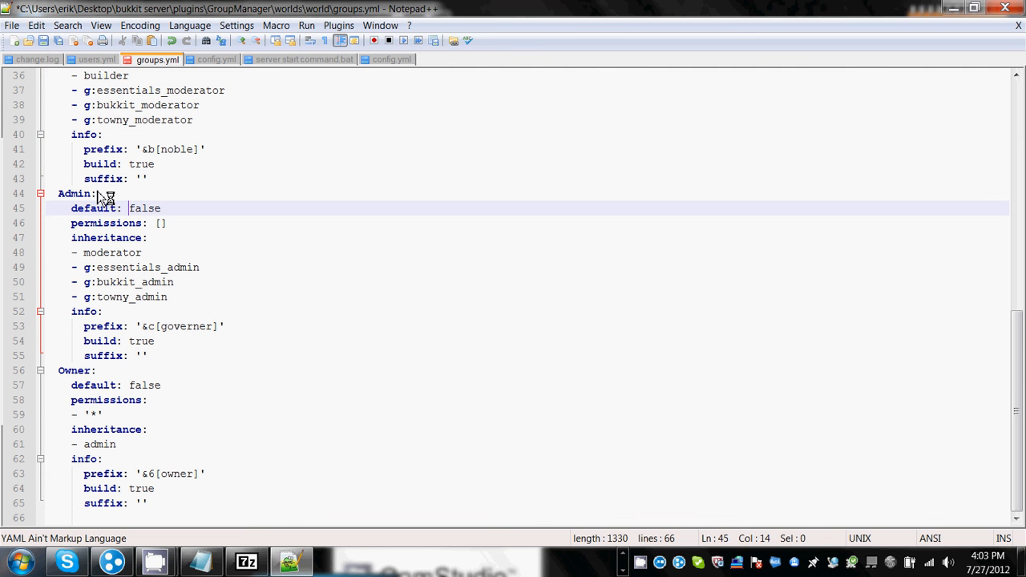
pyautogui.click(201, 193)
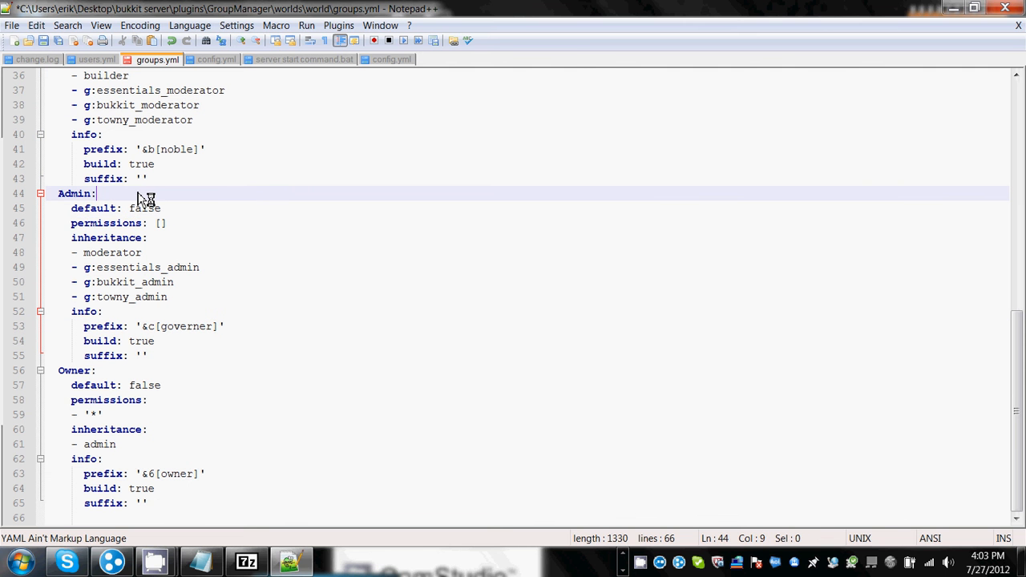
pyautogui.write('manuadd mcflyguy86u admi')
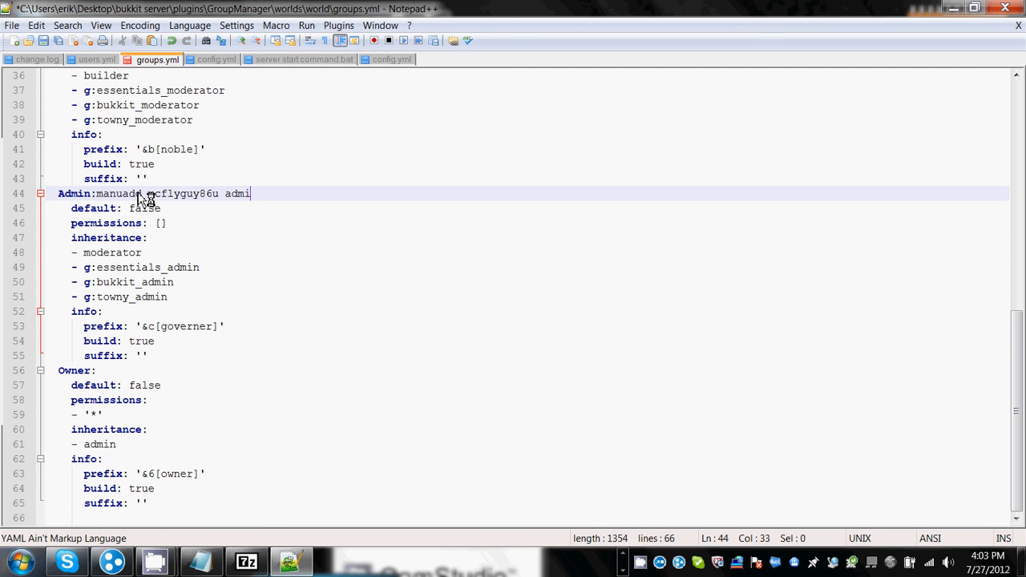
pyautogui.press('BackSpace')
pyautogui.press('BackSpace')
pyautogui.press('BackSpace')
pyautogui.press('BackSpace')
pyautogui.press('BackSpace')
pyautogui.press('BackSpace')
pyautogui.press('BackSpace')
pyautogui.press('BackSpace')
pyautogui.press('BackSpace')
pyautogui.press('BackSpace')
pyautogui.press('BackSpace')
pyautogui.press('BackSpace')
pyautogui.press('BackSpace')
pyautogui.press('BackSpace')
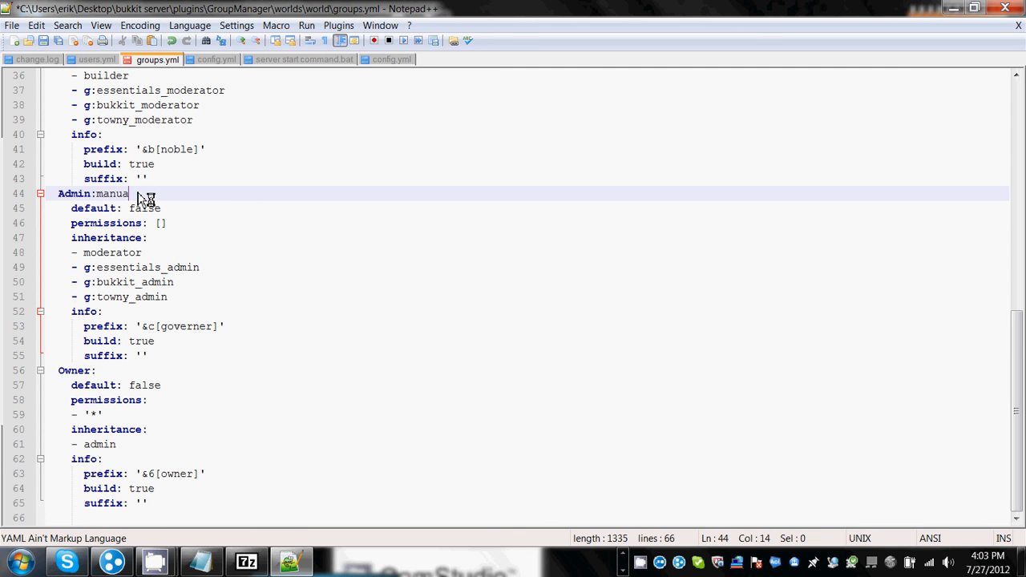
pyautogui.press('BackSpace')
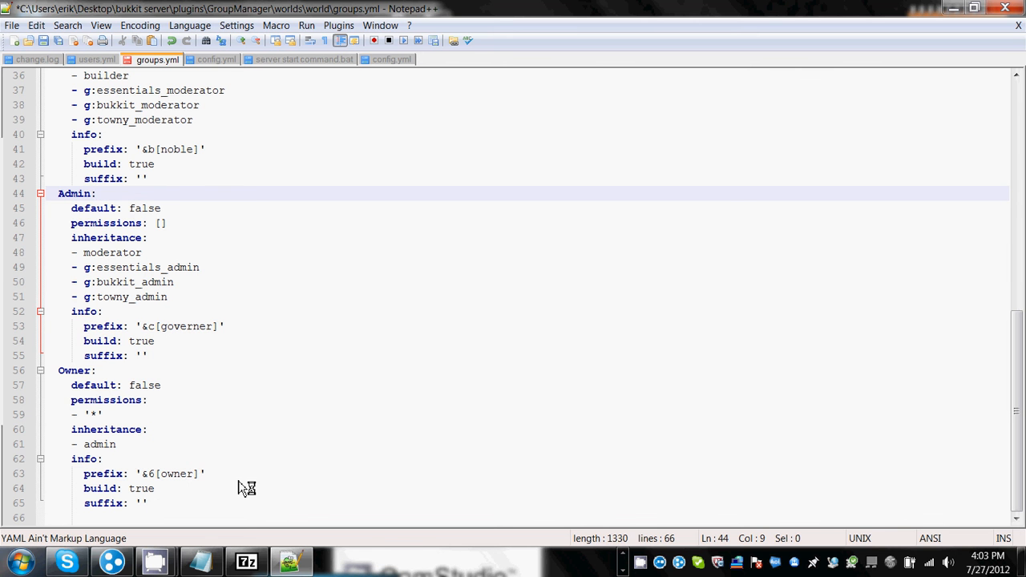
# Examine the Admin group's permissions and inheritance entries.
pyautogui.moveTo(73, 225); pyautogui.dragTo(181, 302)
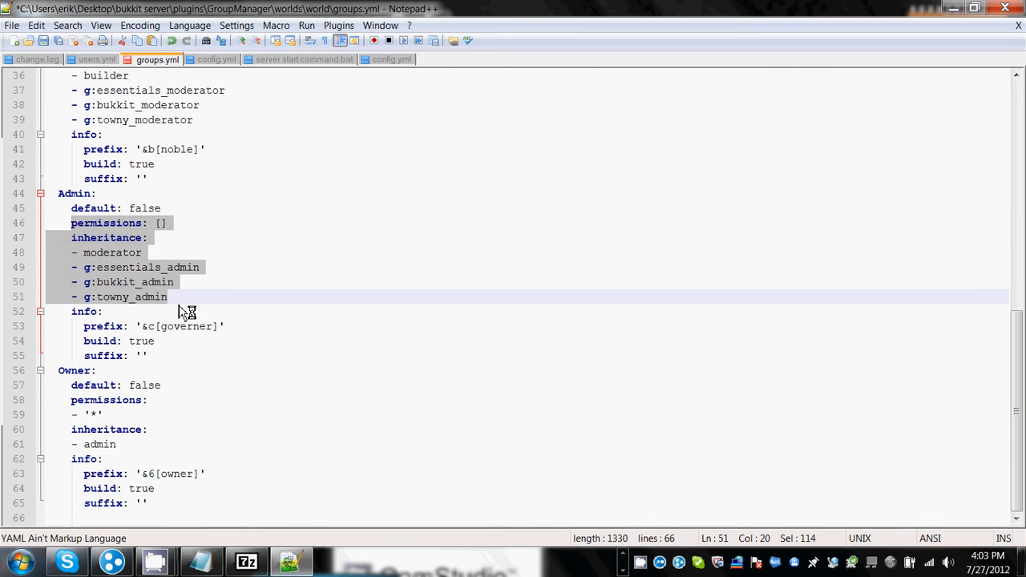
pyautogui.scroll(5, 291, 251)
pyautogui.scroll(2, 291, 251)
pyautogui.click(290, 248)
pyautogui.scroll(4, 297, 233)
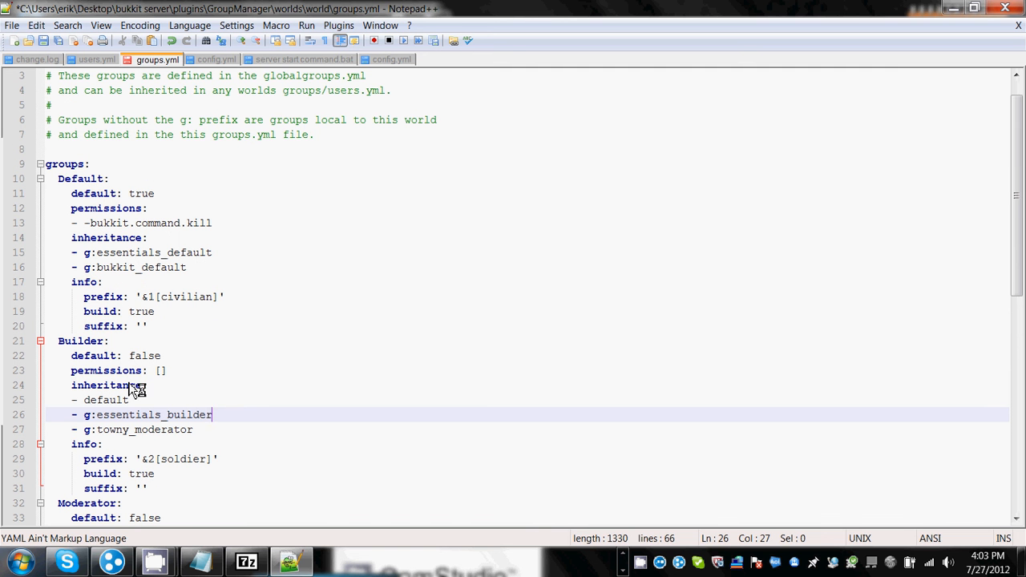
# Examine the Default group's build and default values and the Builder group's inheritance entries.
pyautogui.moveTo(130, 313); pyautogui.dragTo(152, 319)
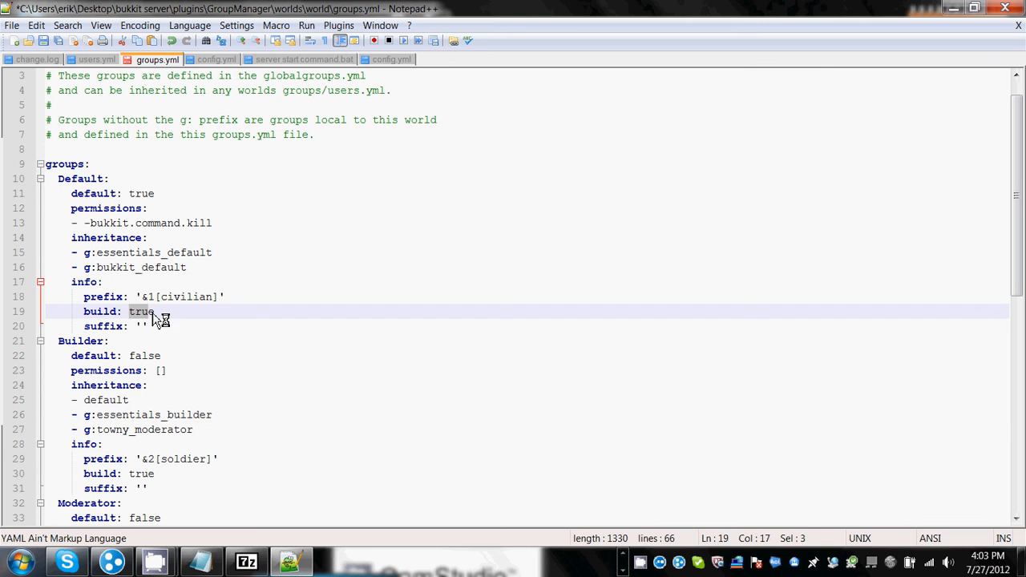
pyautogui.moveTo(134, 184); pyautogui.dragTo(151, 192)
pyautogui.click(220, 220)
pyautogui.click(185, 416)
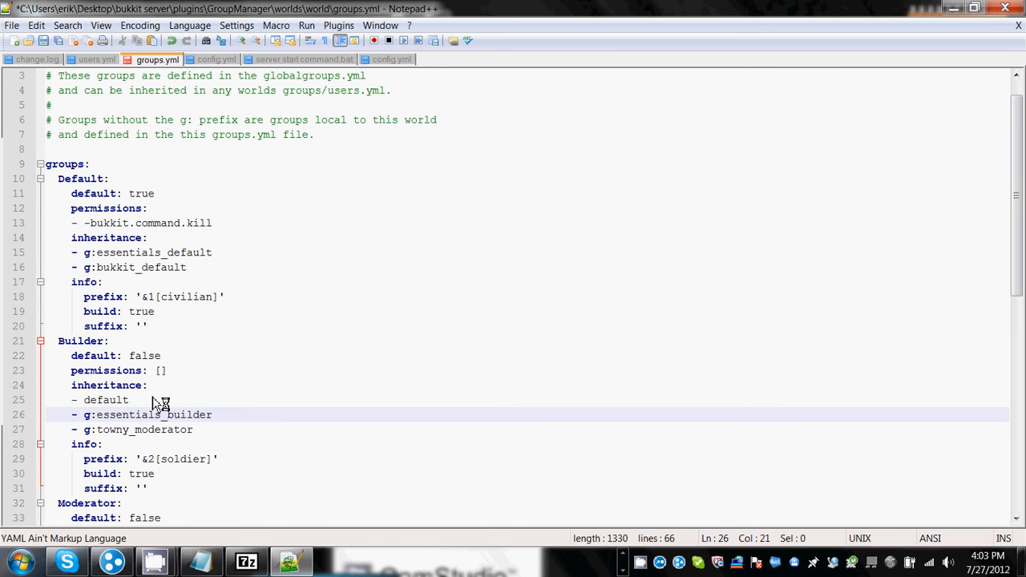
pyautogui.moveTo(78, 415); pyautogui.dragTo(189, 431)
pyautogui.click(325, 370)
pyautogui.click(324, 303)
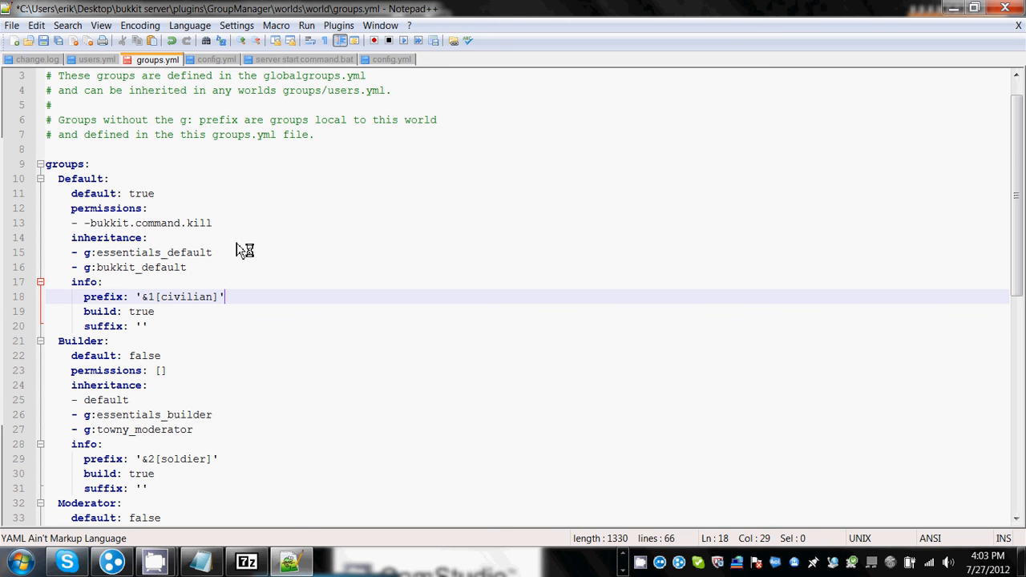
pyautogui.scroll(1, 298, 292)
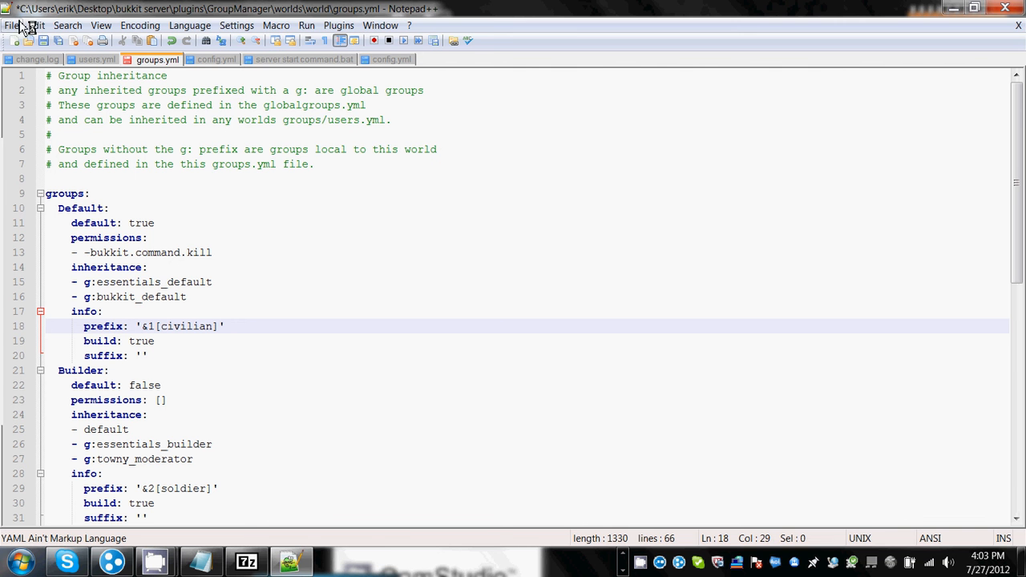
# Close Notepad++ without saving groups.yml, and close the world folder window.
pyautogui.click(1017, 9)
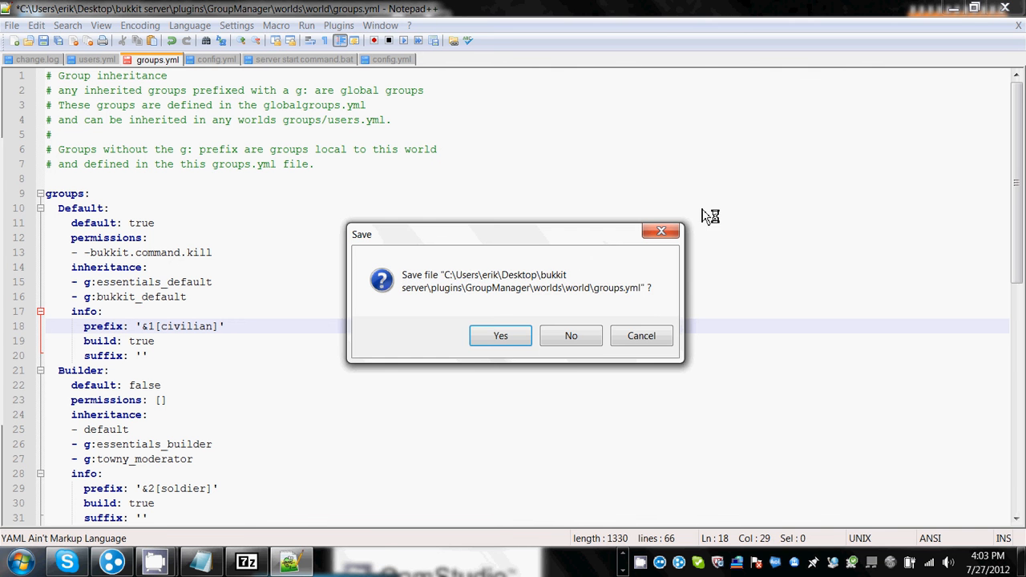
pyautogui.click(596, 342)
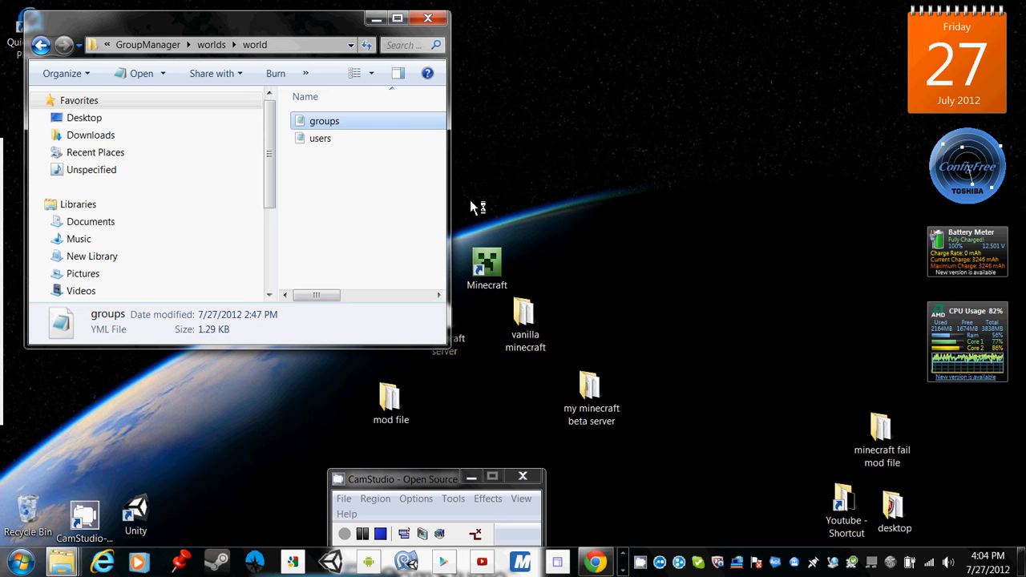
pyautogui.moveTo(428, 475); pyautogui.dragTo(876, 432)
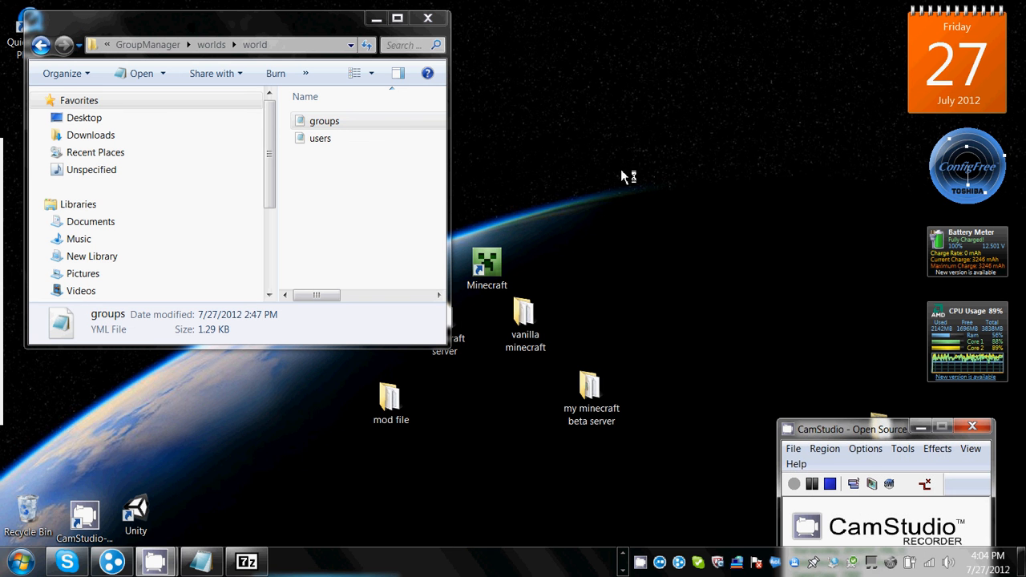
pyautogui.click(428, 16)
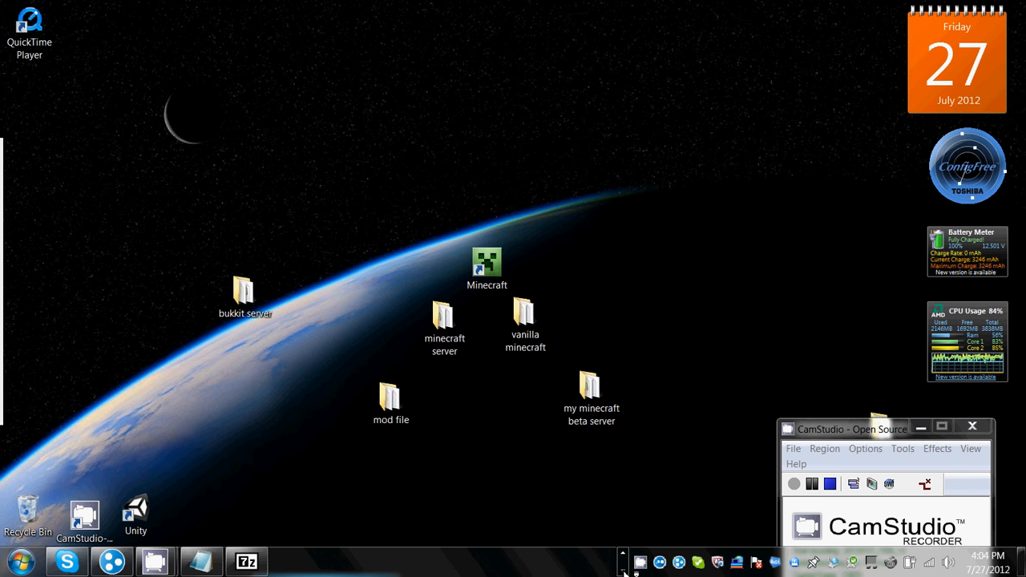
# Place the bukkit server folder between the mod file and my minecraft beta server folders on the desktop, and open its plugins\Essentials folder.
pyautogui.moveTo(255, 567)
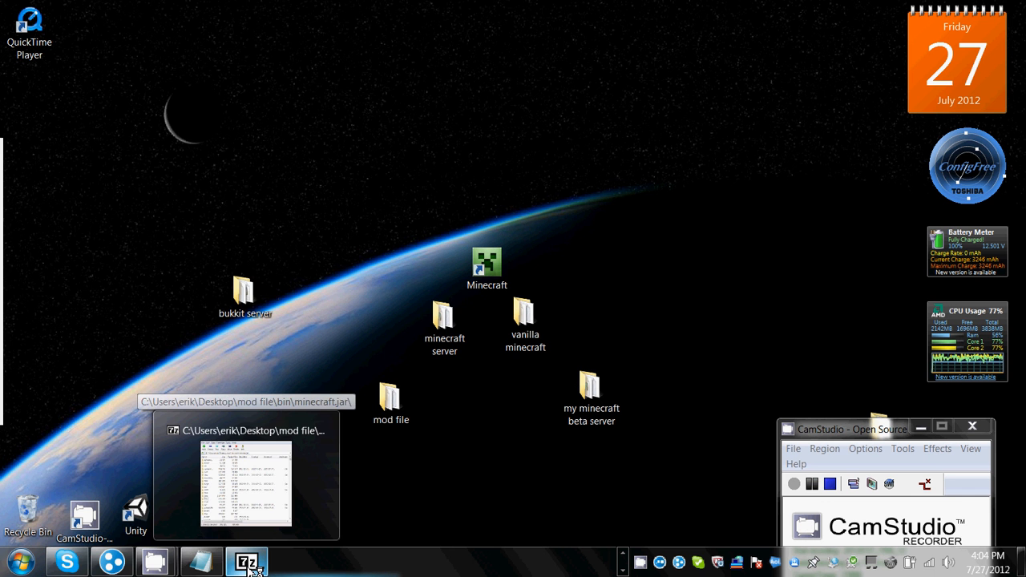
pyautogui.moveTo(235, 289); pyautogui.dragTo(479, 392)
pyautogui.doubleClick(496, 400)
pyautogui.doubleClick(388, 126)
pyautogui.doubleClick(349, 160)
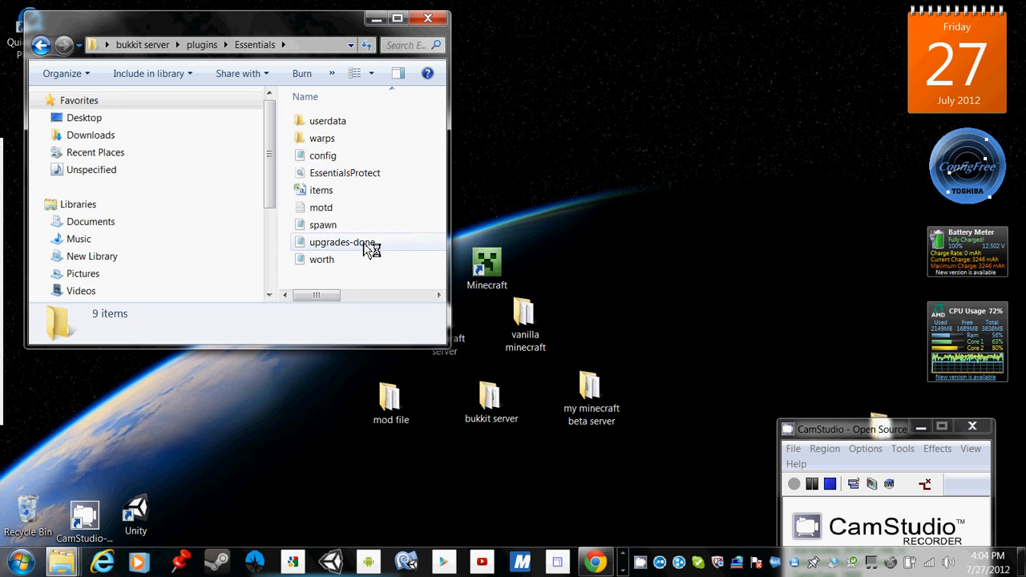
# Open the Essentials folder's config file in Notepad++.
pyautogui.rightClick(341, 153)
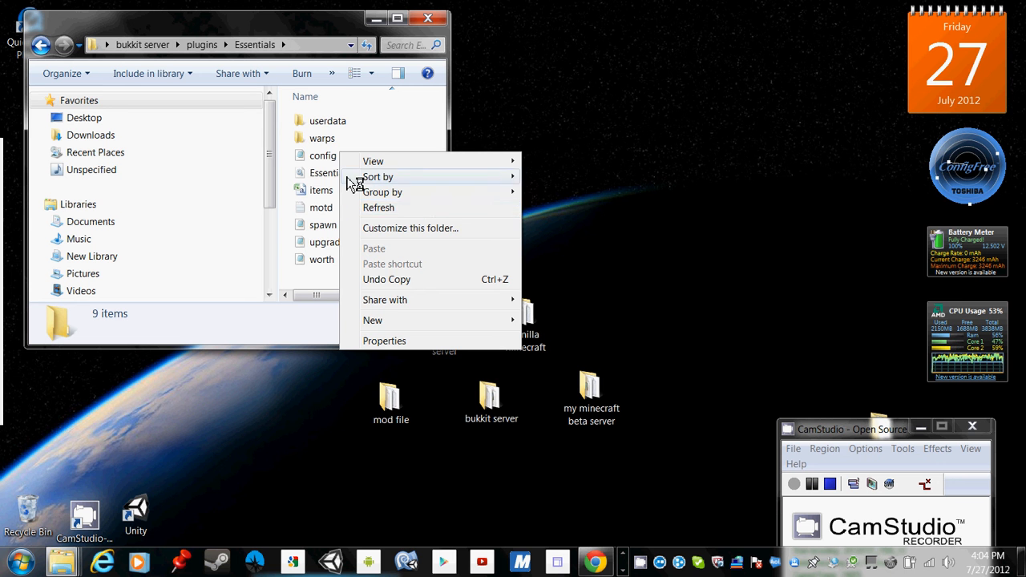
pyautogui.click(330, 158)
pyautogui.rightClick(331, 159)
pyautogui.click(401, 200)
# Look through the Essentials player-commands list and examine the dtools and tools kit definitions.
pyautogui.scroll(-13, 216, 164)
pyautogui.scroll(-9, 217, 165)
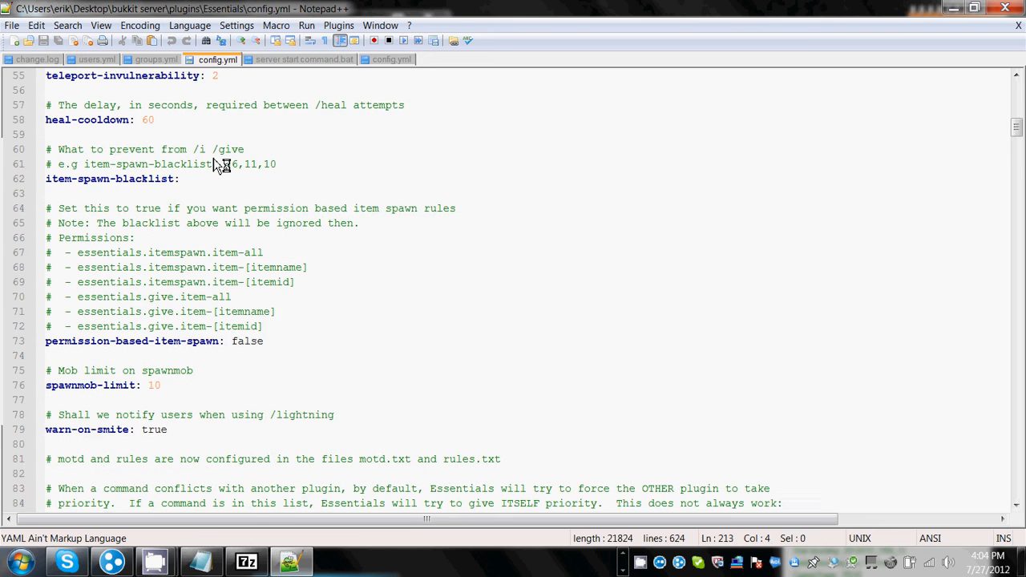
pyautogui.scroll(-8, 221, 164)
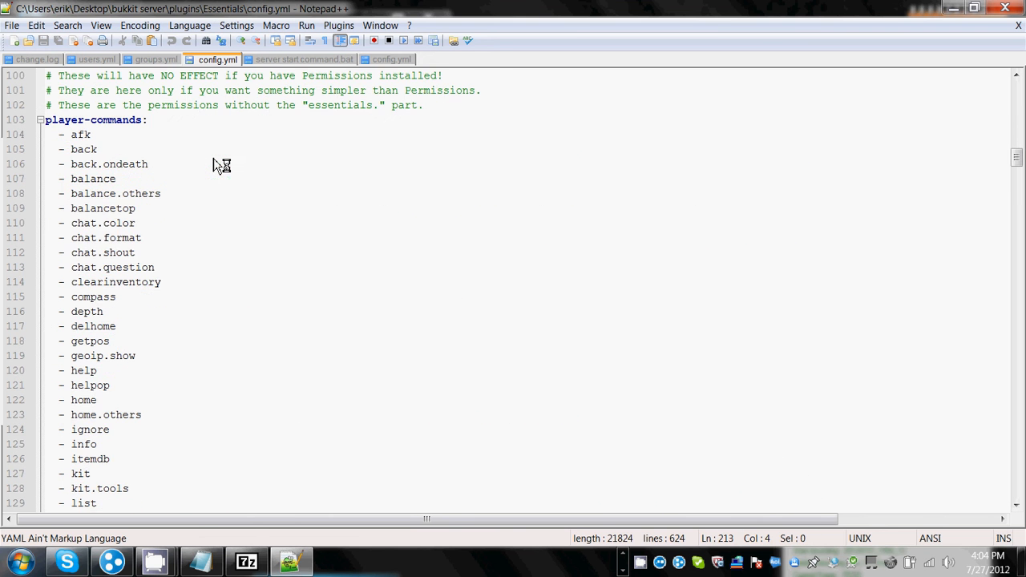
pyautogui.scroll(-20, 168, 281)
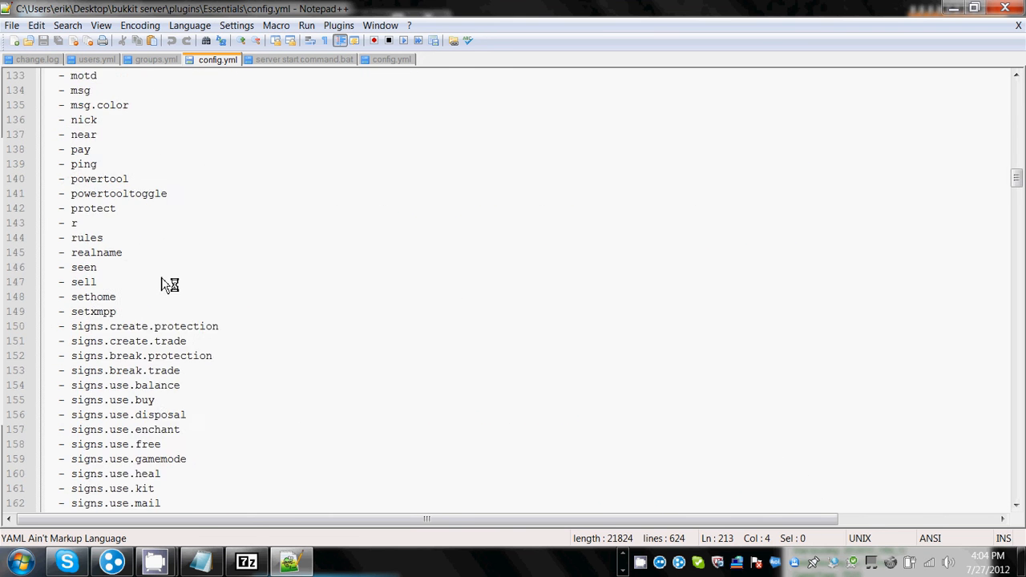
pyautogui.scroll(-3, 167, 281)
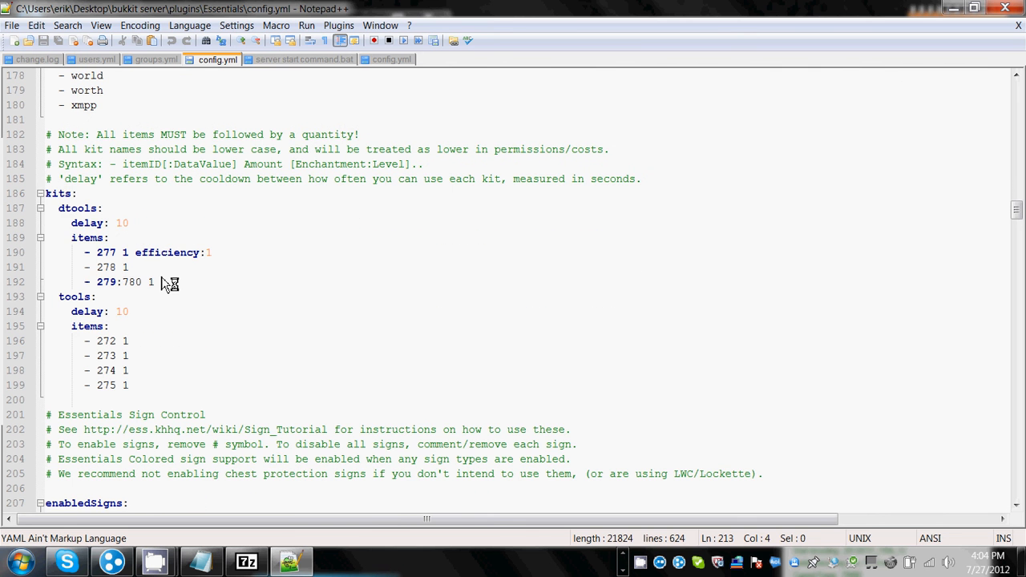
pyautogui.moveTo(61, 200); pyautogui.dragTo(357, 399)
pyautogui.click(335, 255)
# Examine the enabledSigns list in the Essentials Sign Control section.
pyautogui.scroll(-7, 337, 261)
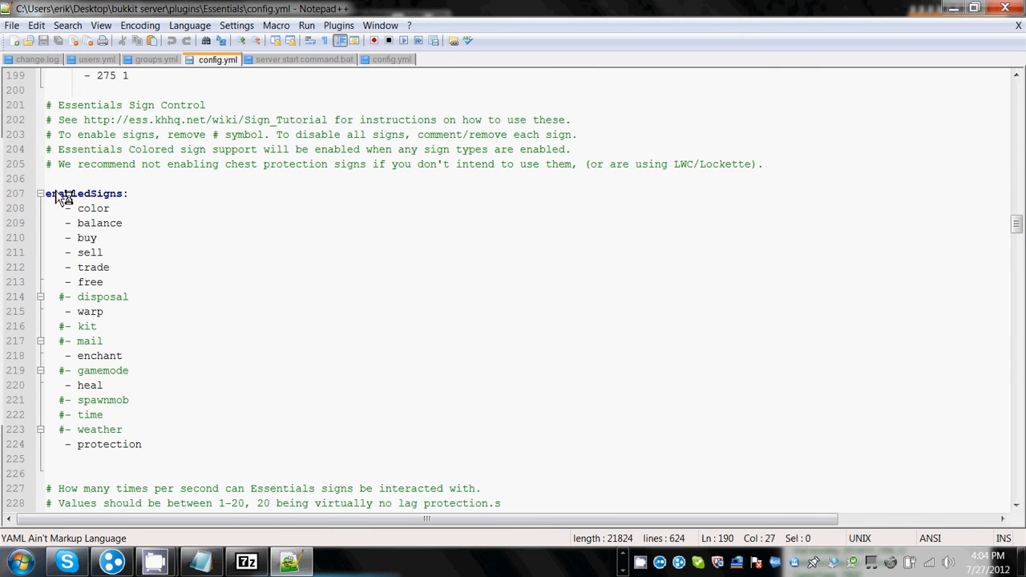
pyautogui.moveTo(51, 194); pyautogui.dragTo(218, 465)
pyautogui.click(207, 253)
pyautogui.click(201, 268)
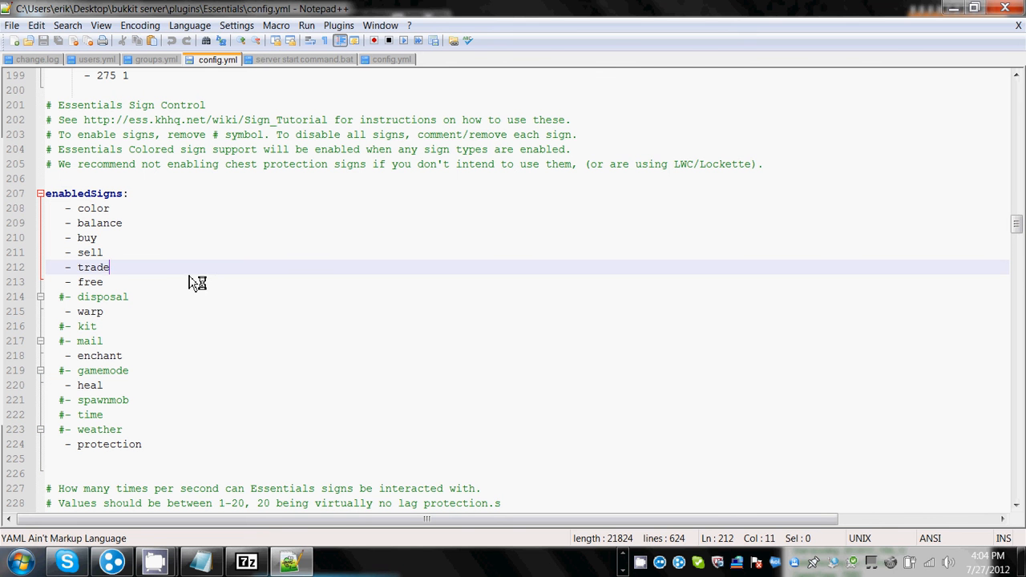
pyautogui.click(206, 373)
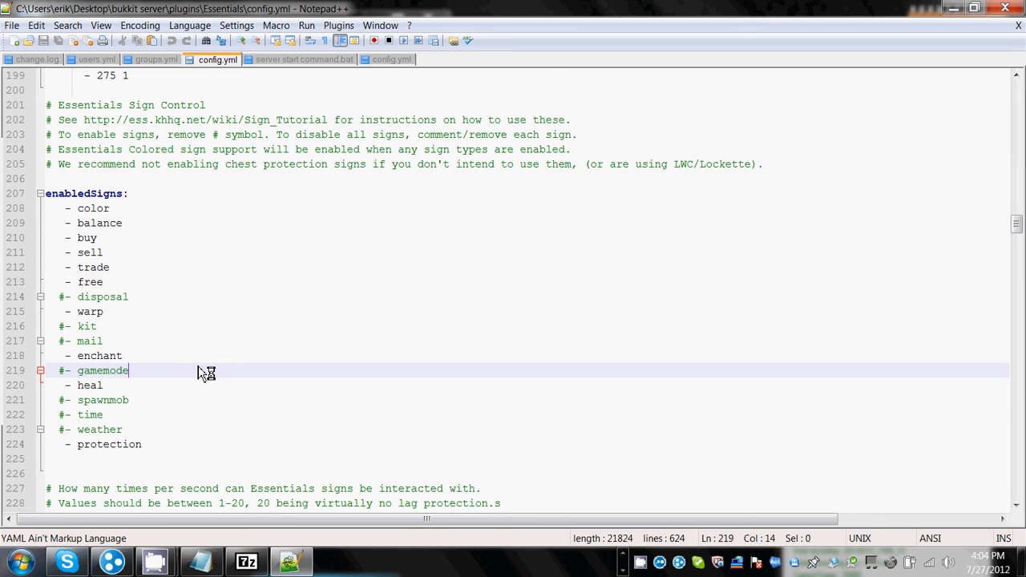
pyautogui.click(67, 209)
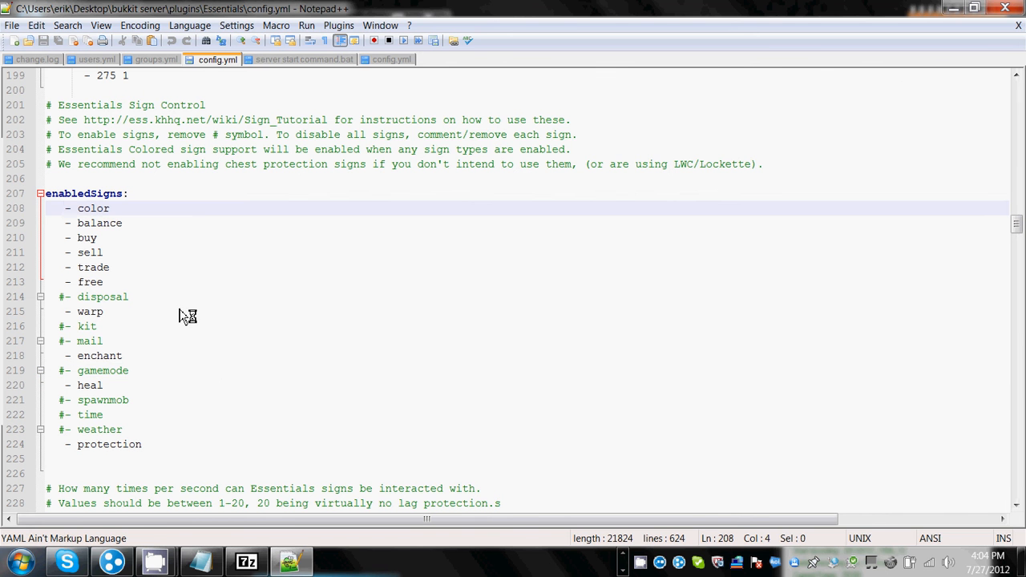
# Uncomment the disposal entry in the enabledSigns list by removing its #, and comment it out again.
pyautogui.click(64, 298)
pyautogui.press('BackSpace')
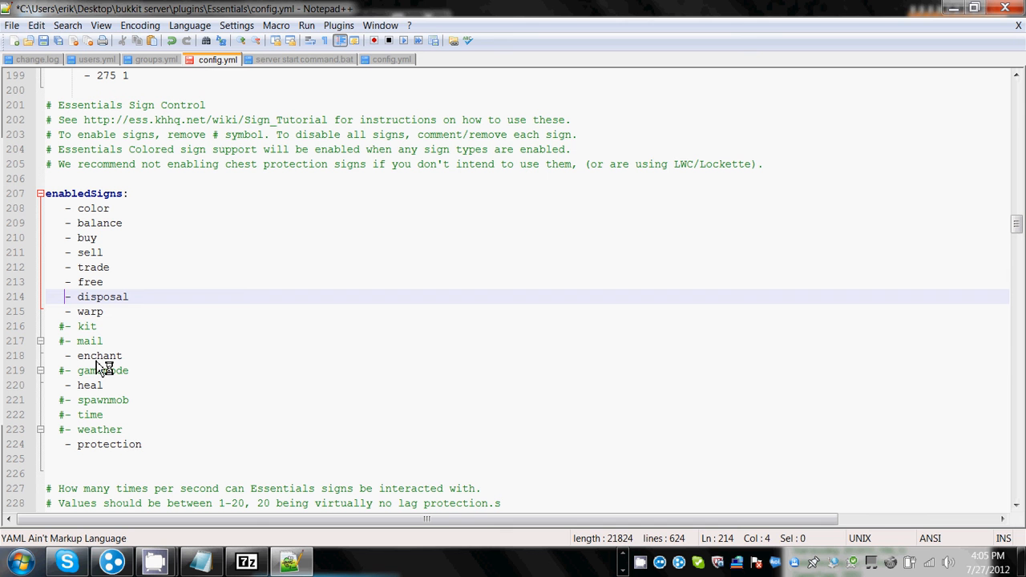
pyautogui.write('#')
pyautogui.press('BackSpace')
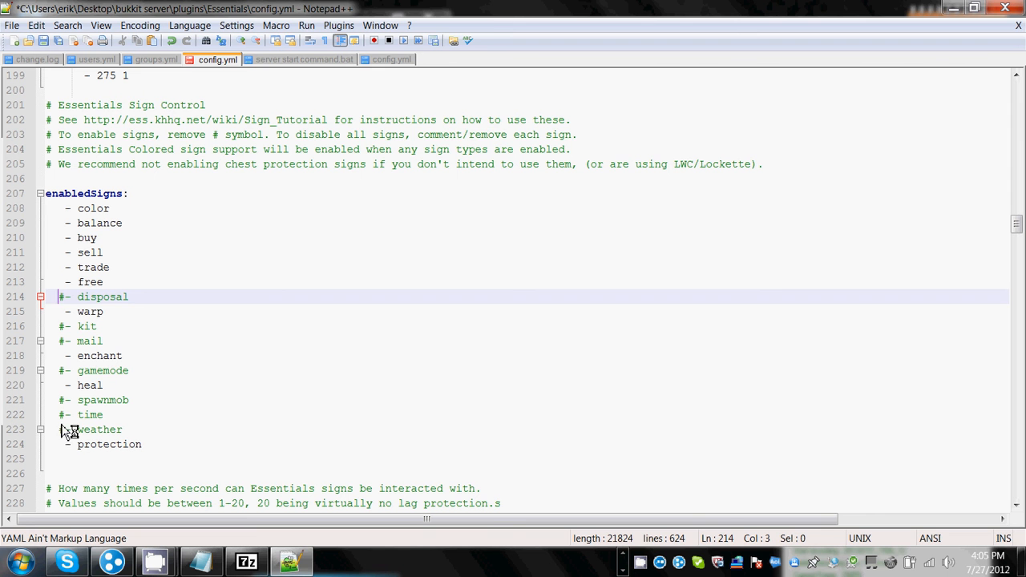
# Examine the uncommented sign types in the enabledSigns list: color through free, warp, enchant and protection.
pyautogui.click(137, 224)
pyautogui.click(137, 253)
pyautogui.click(104, 238)
pyautogui.moveTo(67, 210); pyautogui.dragTo(133, 290)
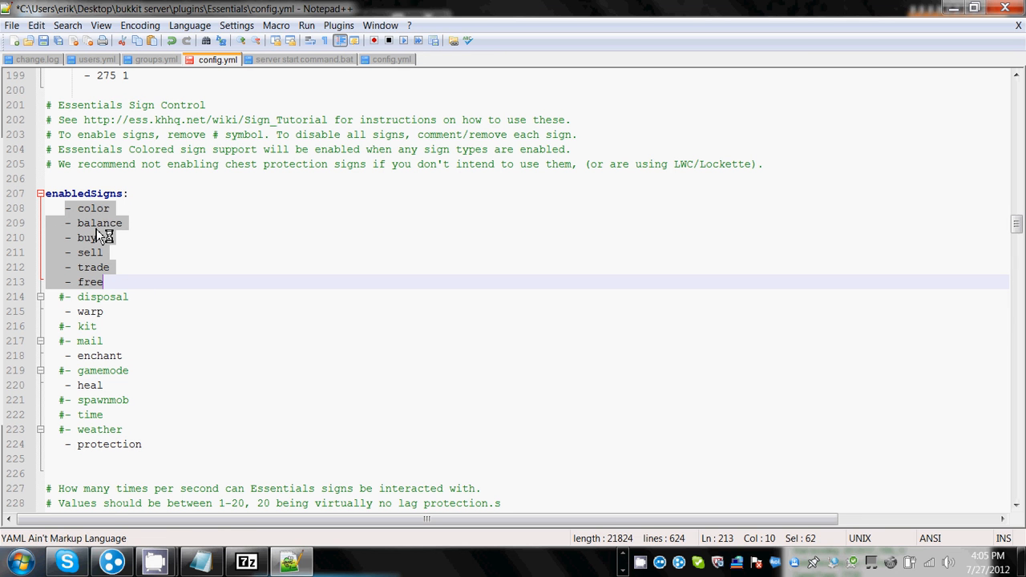
pyautogui.click(125, 330)
pyautogui.moveTo(108, 310); pyautogui.dragTo(69, 312)
pyautogui.click(181, 345)
pyautogui.moveTo(130, 360); pyautogui.dragTo(64, 359)
pyautogui.click(223, 375)
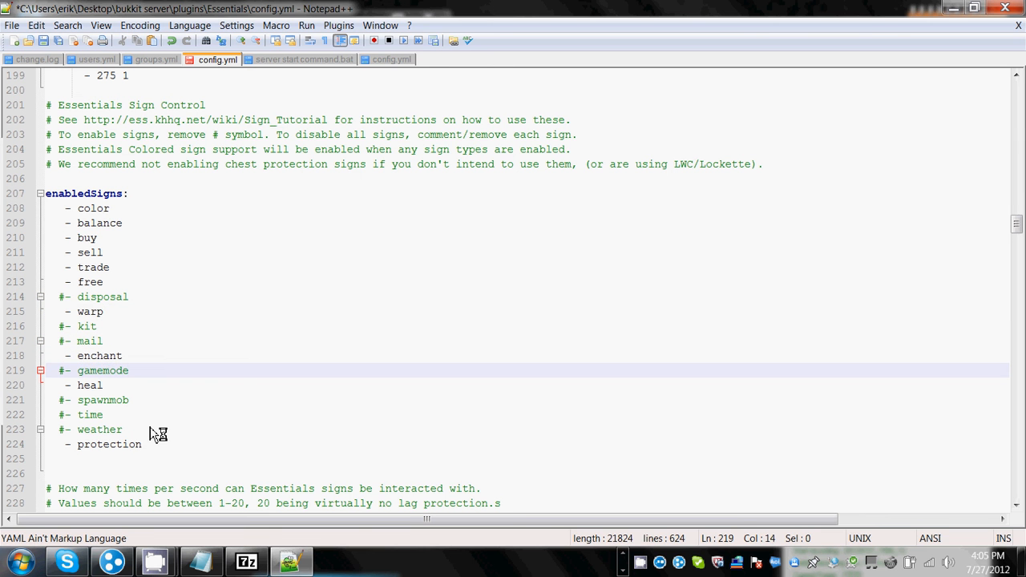
pyautogui.moveTo(146, 446); pyautogui.dragTo(68, 448)
pyautogui.click(245, 406)
# Look through the Essentials settings after the sign list, including the backup, permission and auto-AFK options.
pyautogui.scroll(-7, 353, 360)
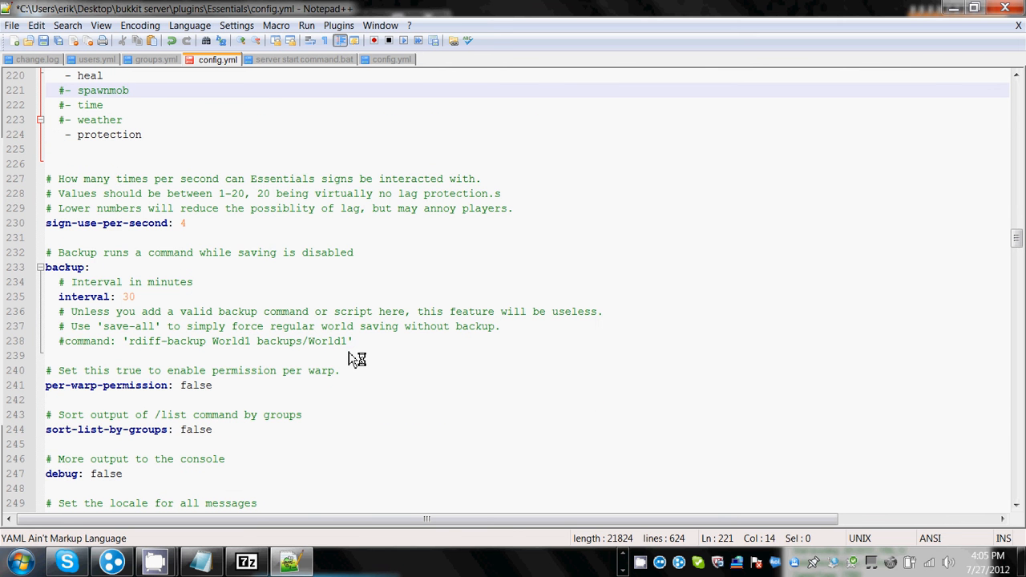
pyautogui.scroll(-8, 396, 396)
pyautogui.scroll(9, 395, 396)
pyautogui.scroll(-8, 395, 396)
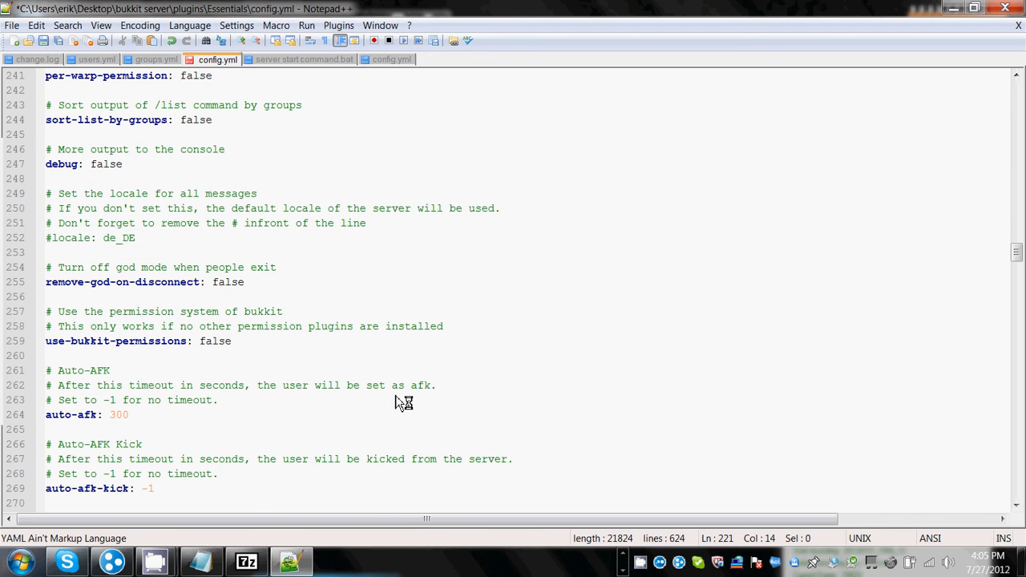
pyautogui.scroll(-9, 395, 395)
pyautogui.scroll(-4, 395, 396)
pyautogui.click(395, 398)
# Bring up GroupManager's config.yml and look through its data, logging and mirrors settings.
pyautogui.hotkey('ctrl', 'Tab')
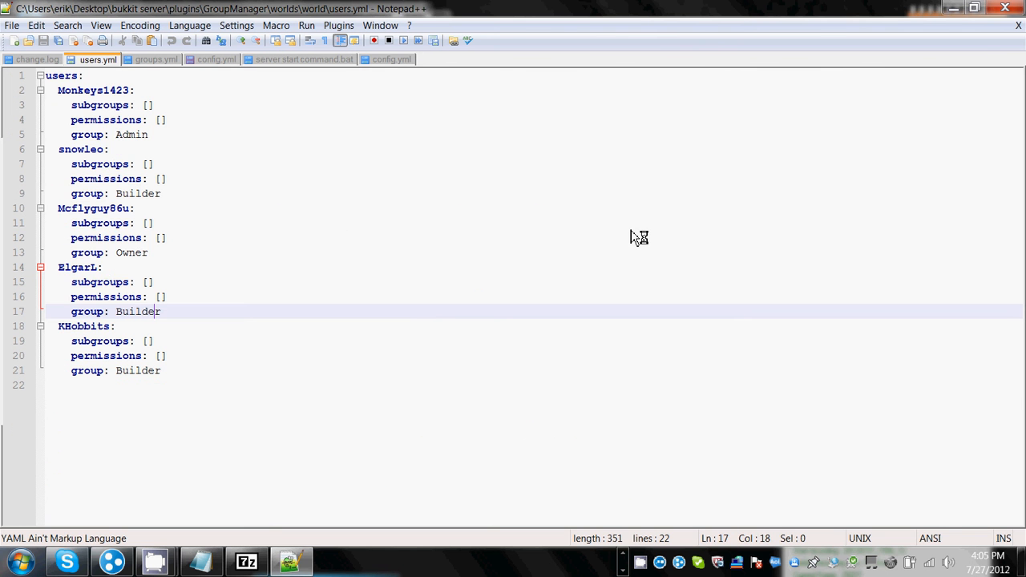
pyautogui.click(388, 61)
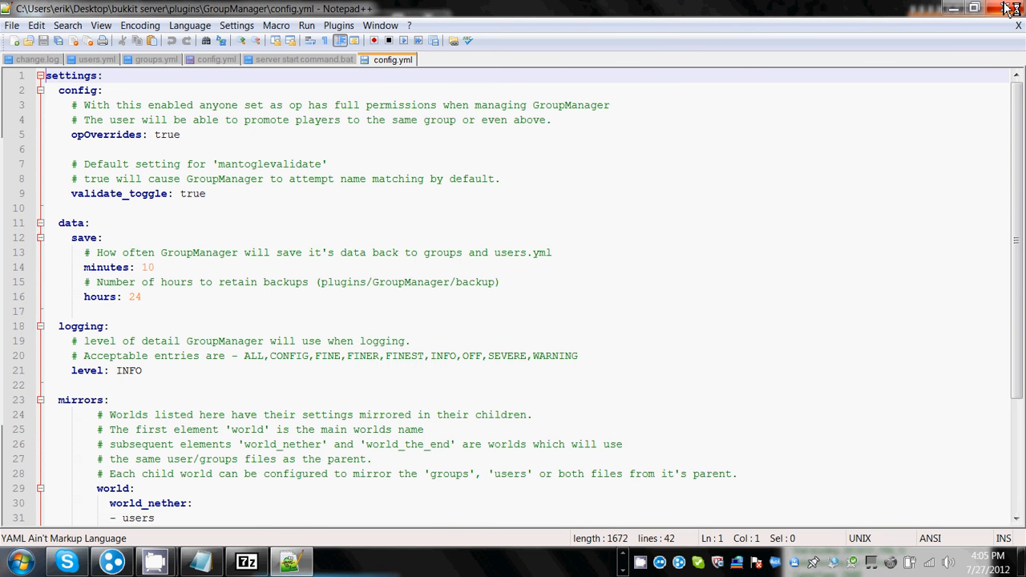
pyautogui.scroll(-4, 498, 288)
pyautogui.scroll(4, 327, 232)
pyautogui.scroll(-2, 547, 178)
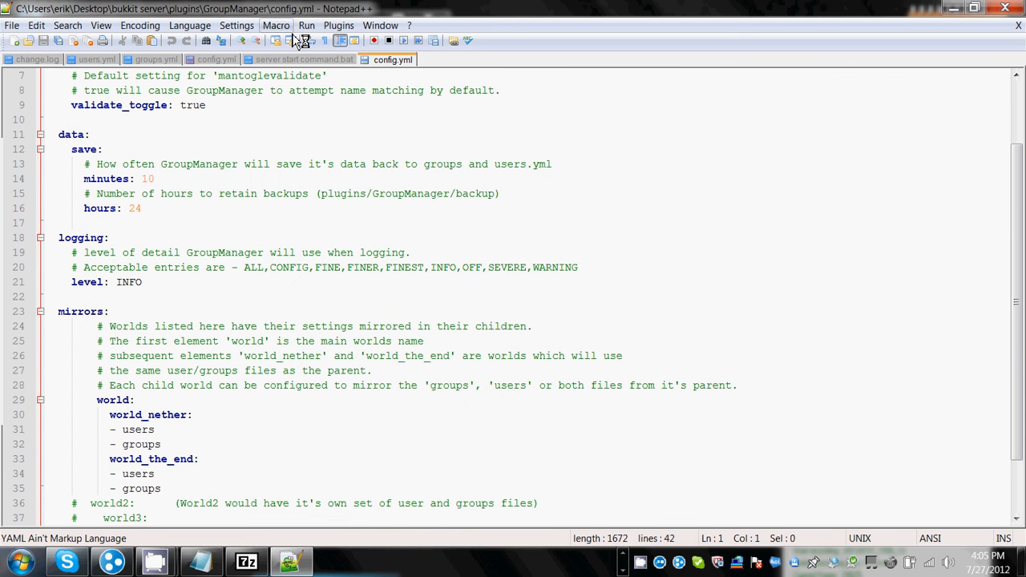
pyautogui.scroll(-2, 269, 377)
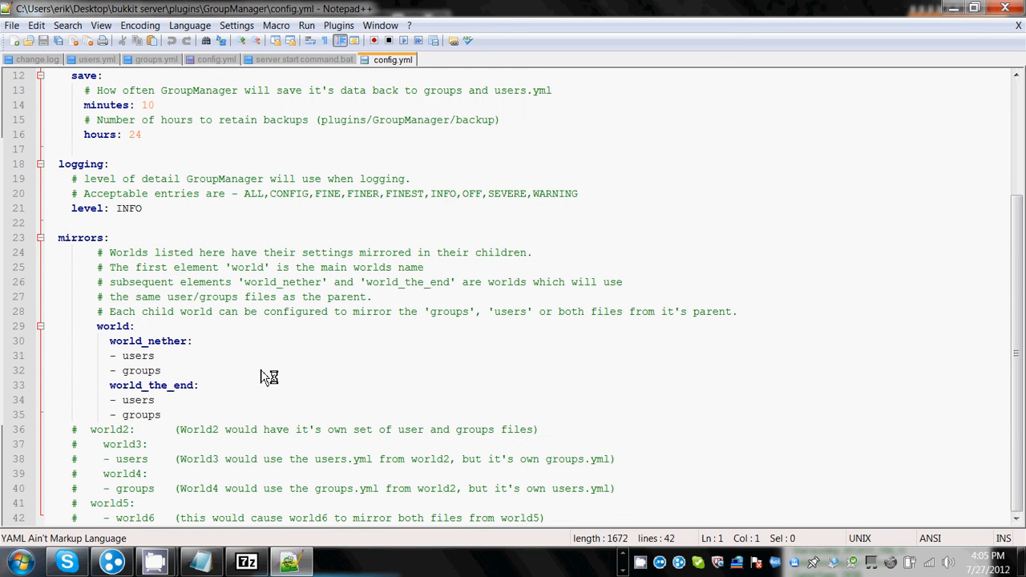
pyautogui.scroll(4, 1015, 201)
# Close Notepad++ without saving the Essentials config.yml.
pyautogui.click(1023, 7)
pyautogui.click(529, 338)
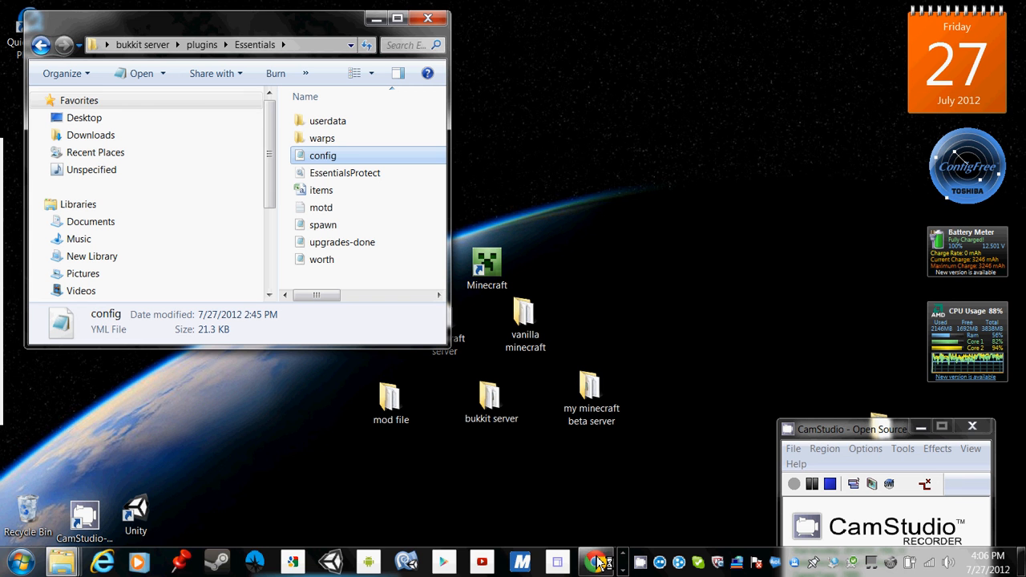
pyautogui.click(623, 572)
pyautogui.click(624, 556)
pyautogui.moveTo(597, 561)
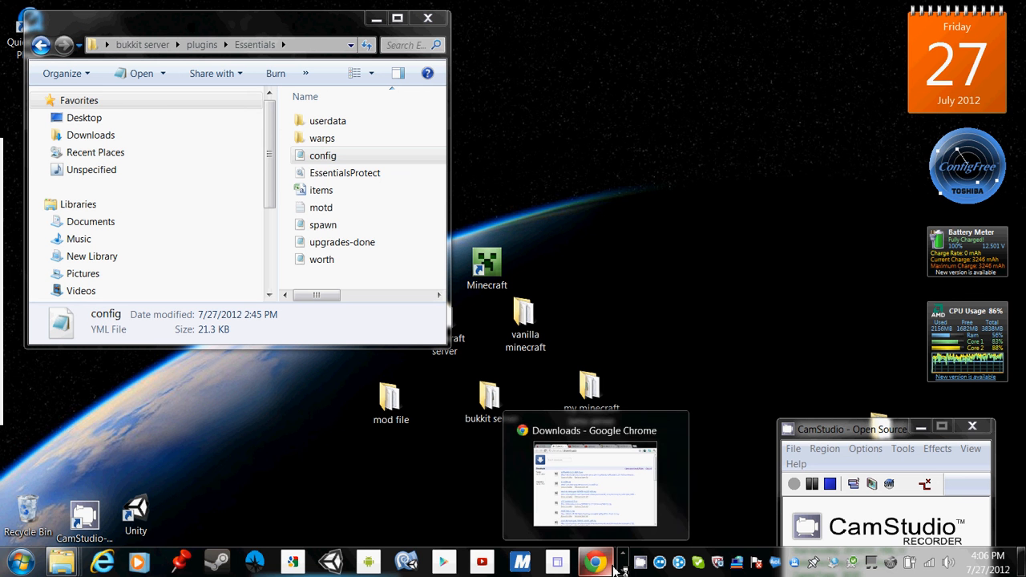